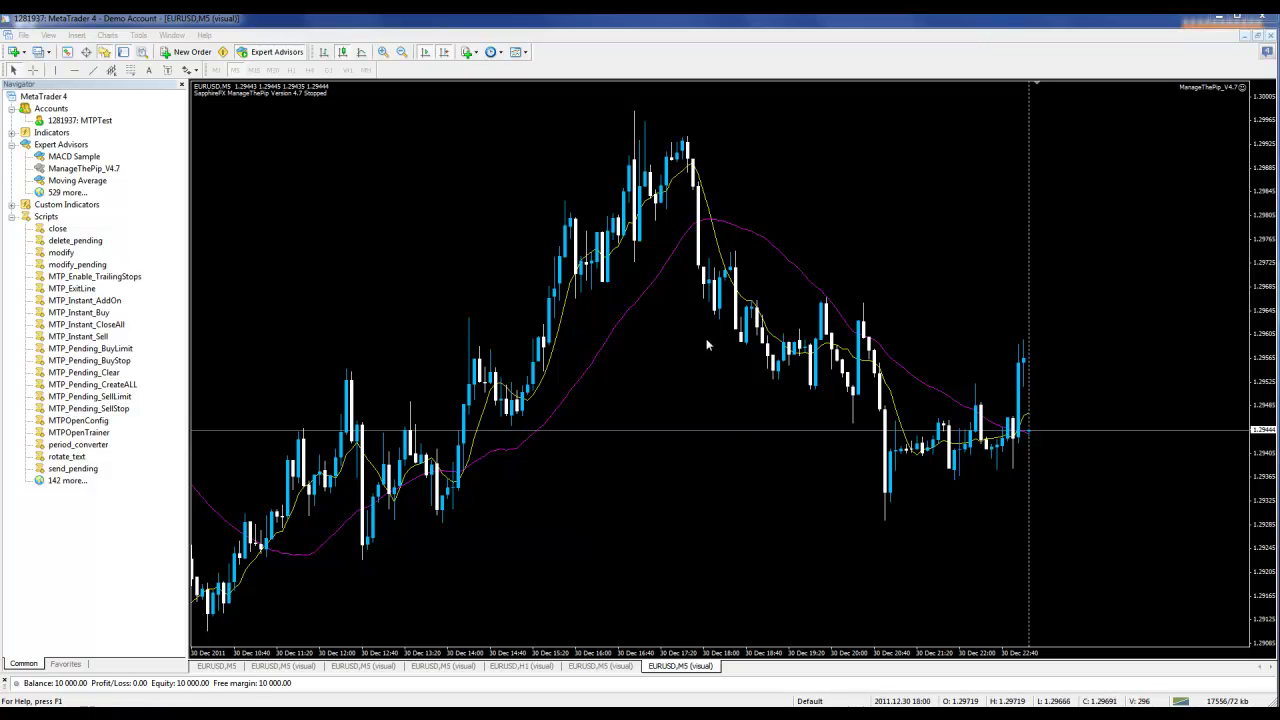
Show the Strategy Tester for ManageThePip_V4.7 on EURUSD and review its available testing models.
left_click(50, 37)
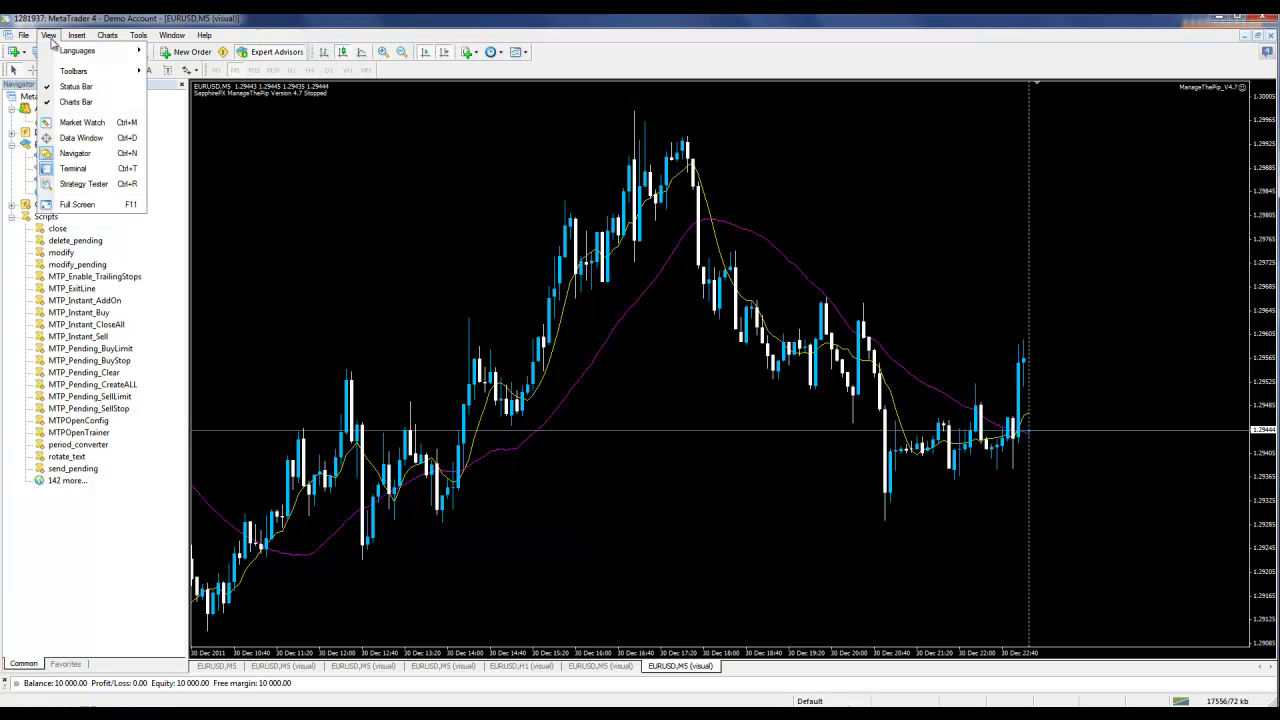
left_click(88, 184)
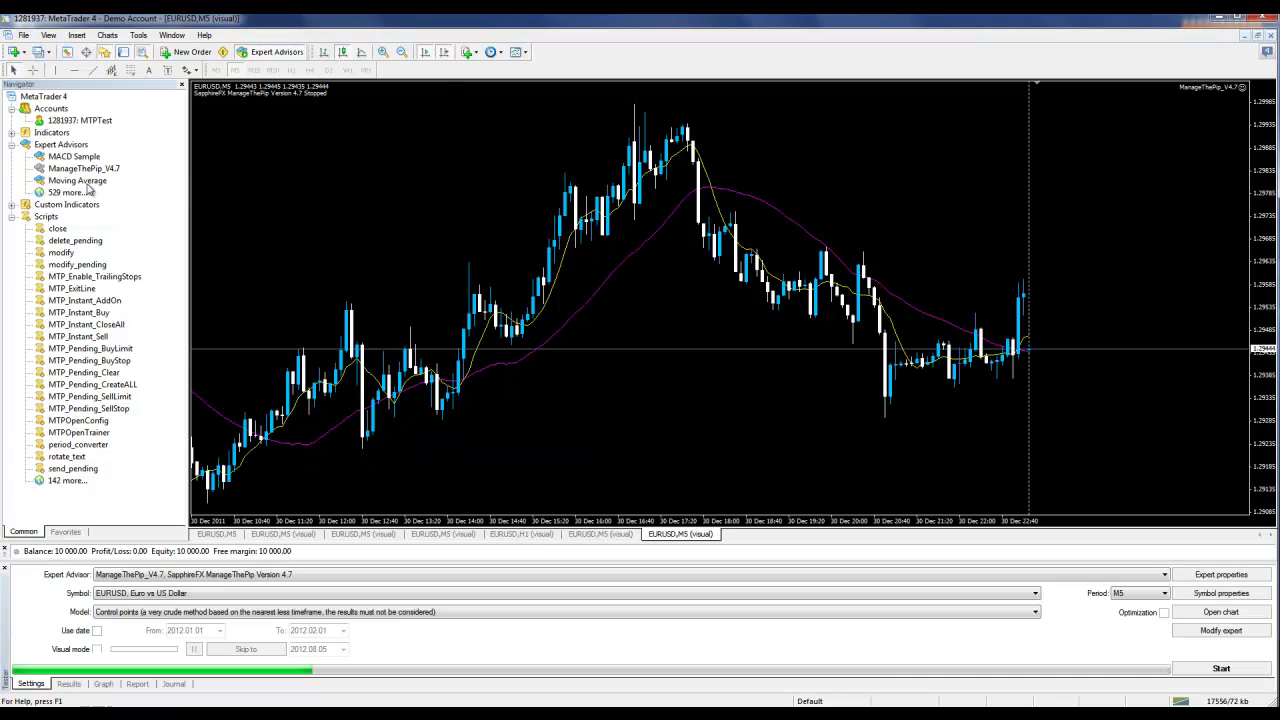
left_click(118, 613)
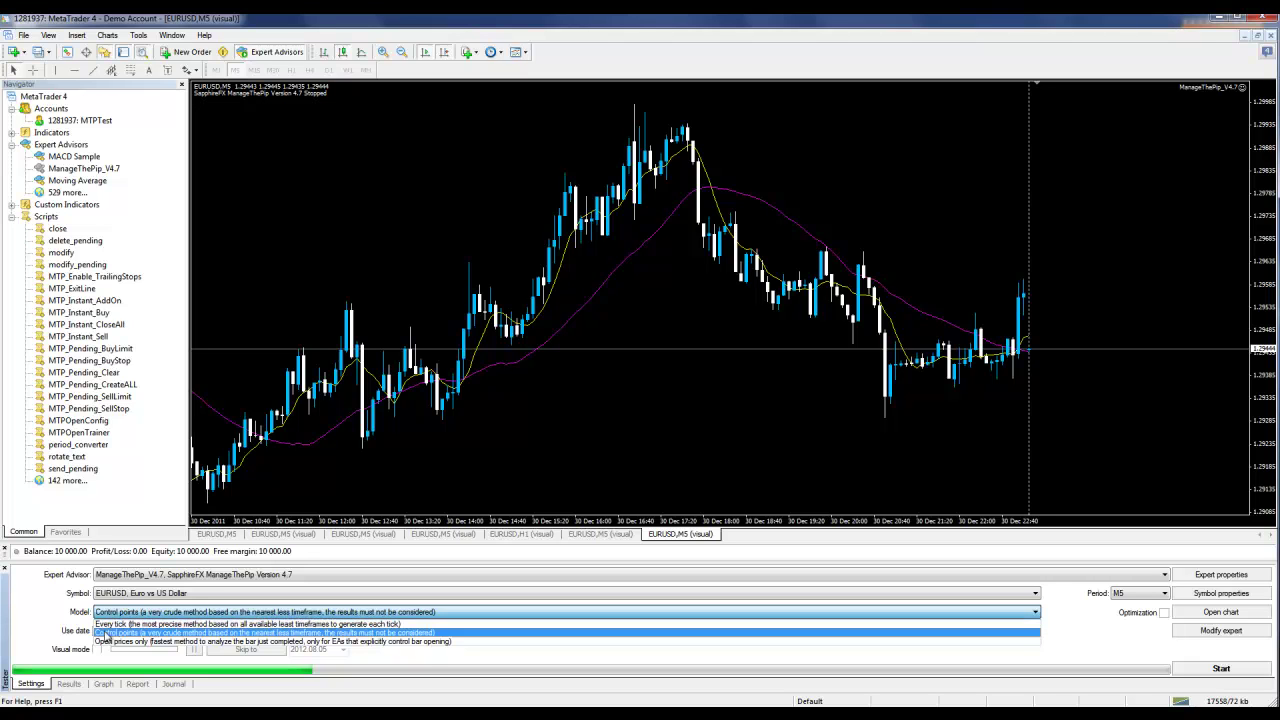
Keep Control points, limit dates to 2012.01.01–2012.02.01, and enable slightly faster Visual mode.
left_click(100, 632)
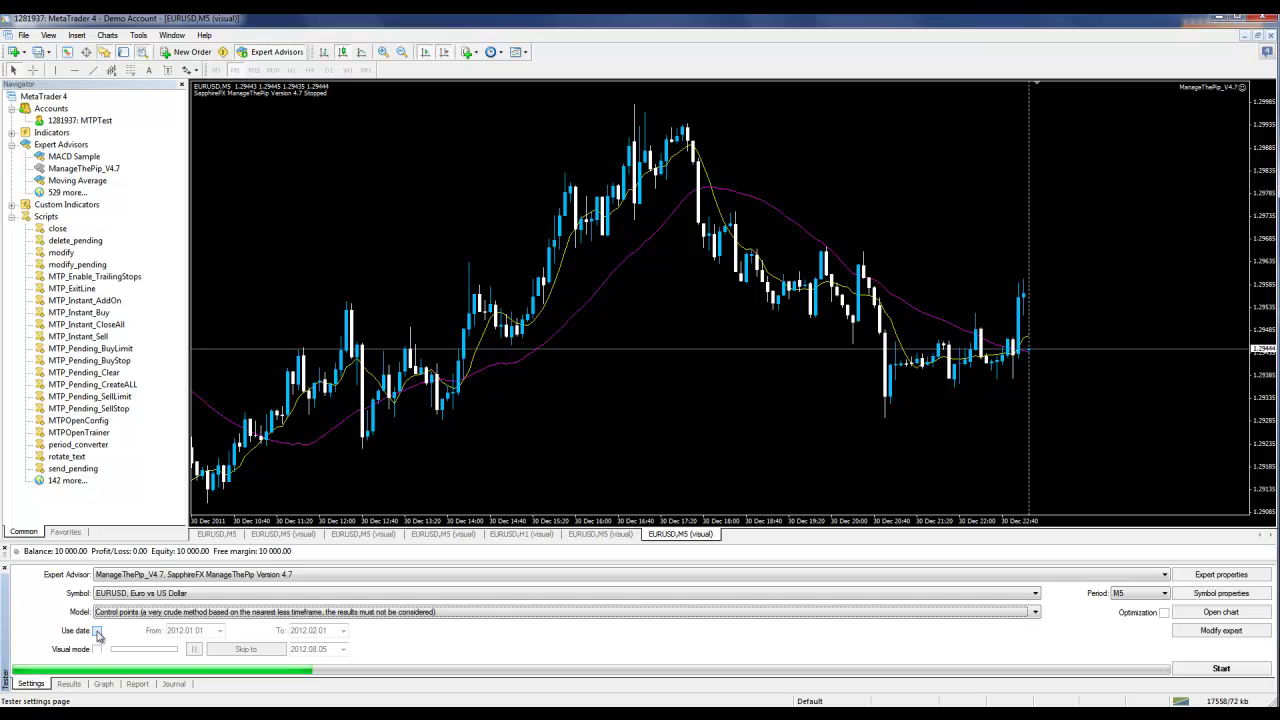
left_click(97, 631)
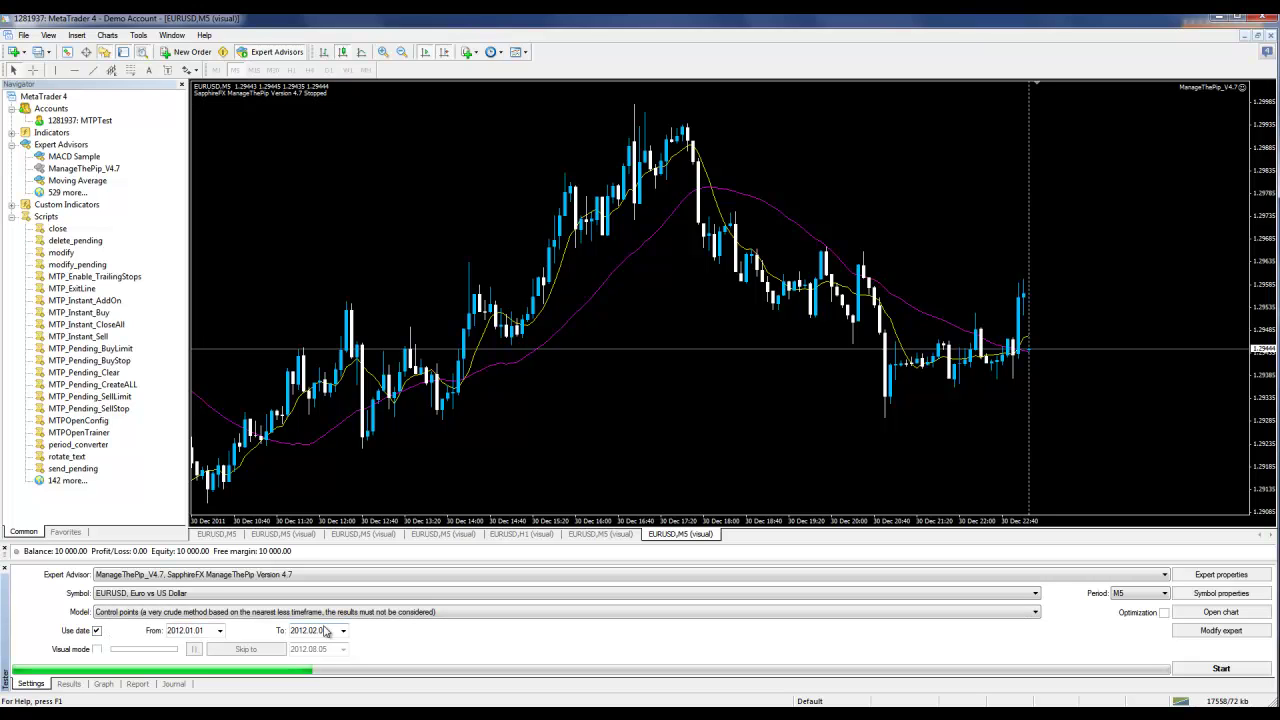
left_click(97, 649)
left_click_drag(163, 650, 140, 652)
Confirm the M5 period and bring up ManageThePip_V4.7's expert input settings.
left_click(1166, 594)
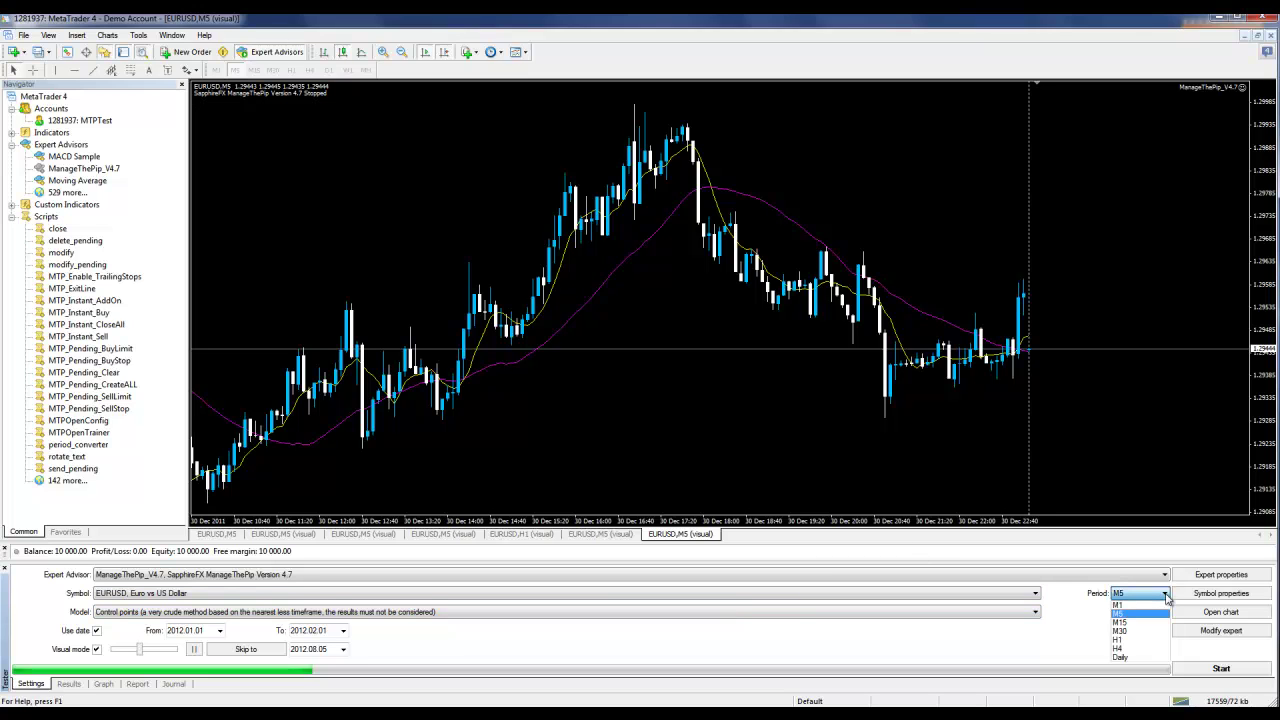
left_click(1166, 594)
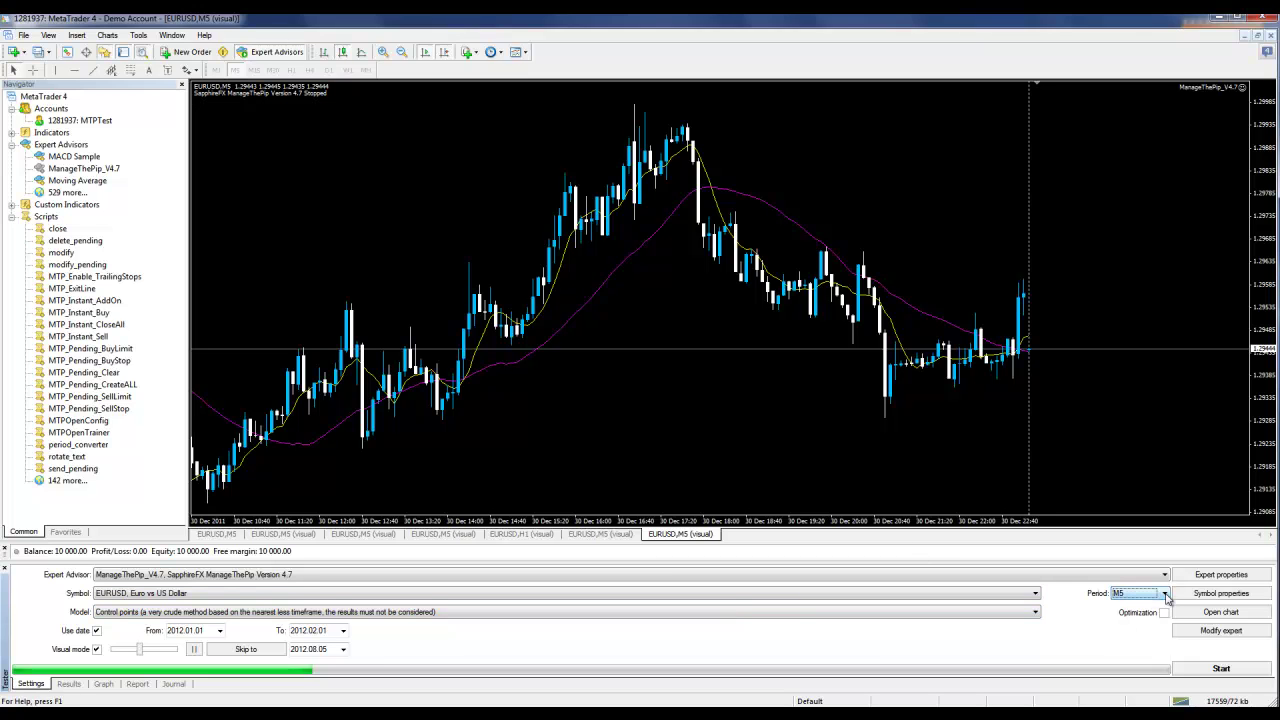
left_click(1225, 576)
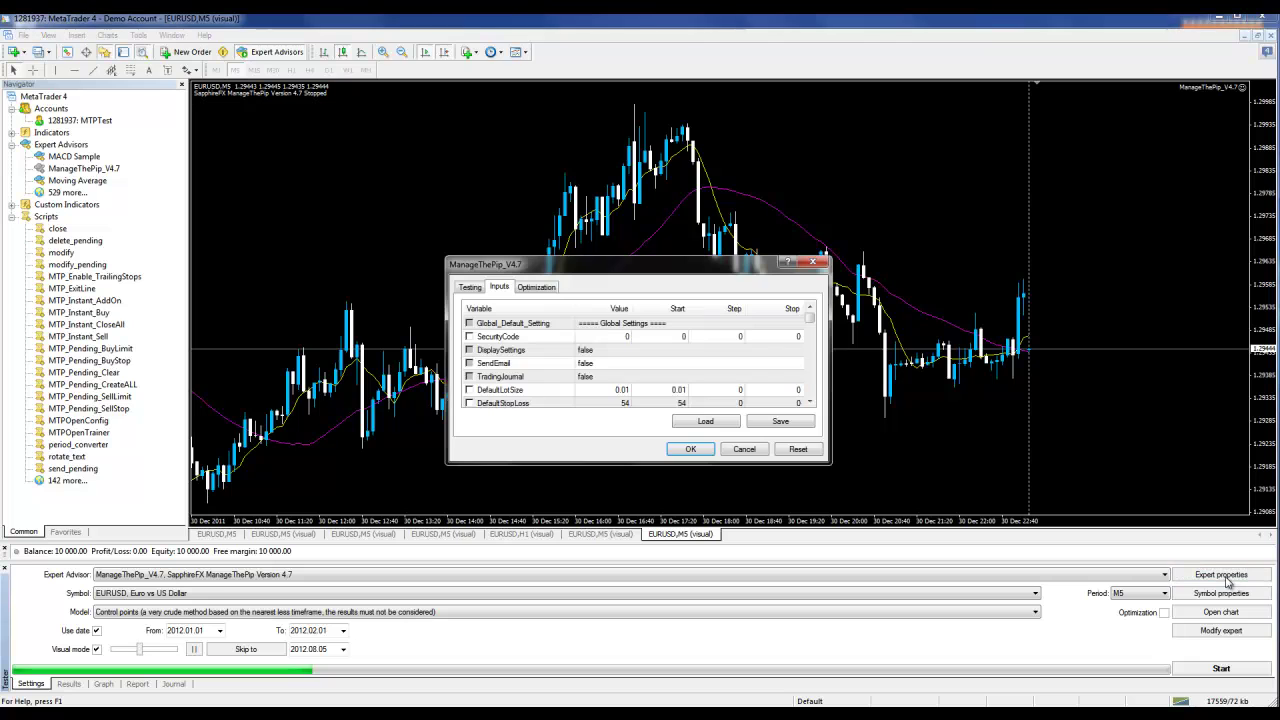
Cancel the ManageThePip_V4.7 expert properties dialog, leaving its inputs unchanged.
left_click(746, 452)
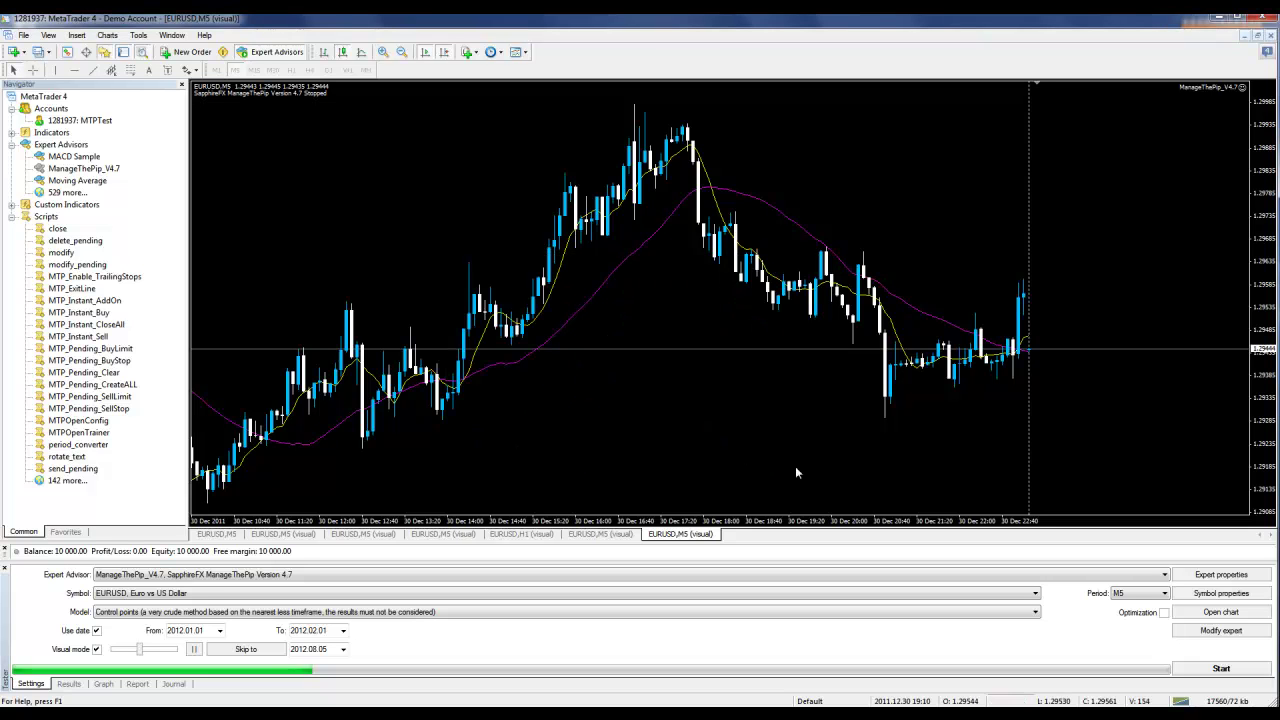
Launch MTPOpenConfig and create a new profile named test in the tester folder.
left_click(87, 421)
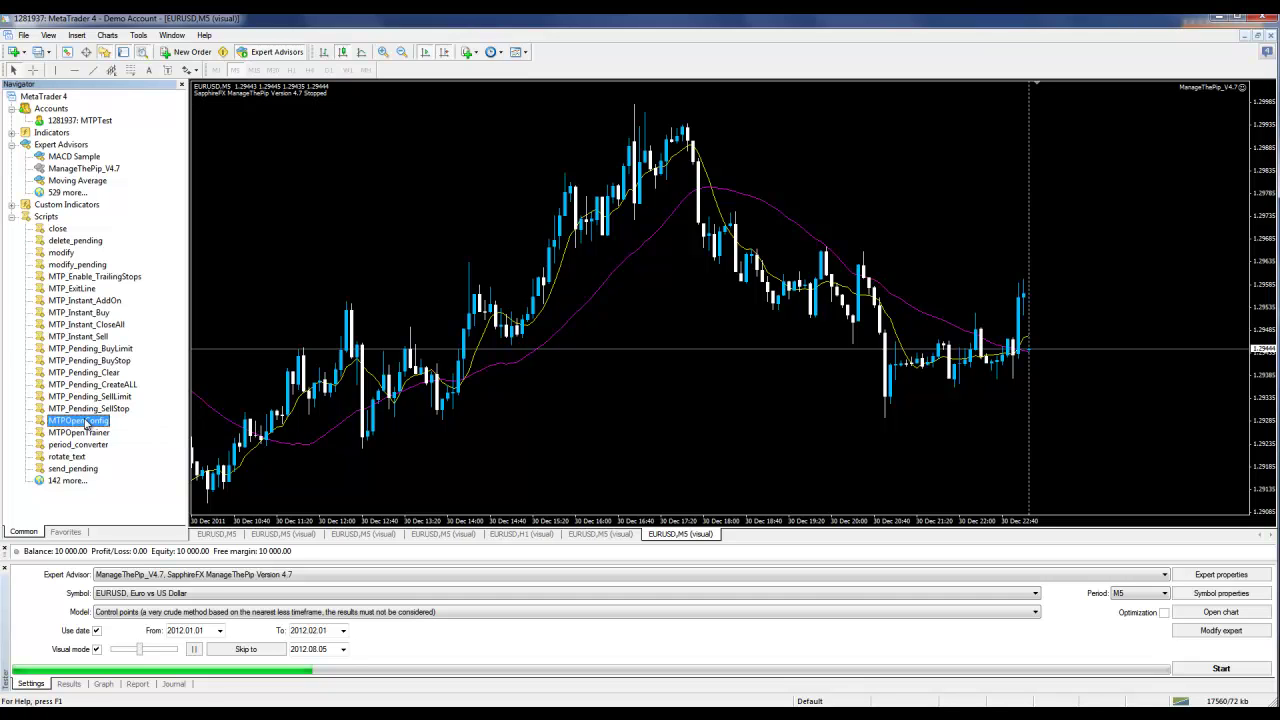
double_click(83, 420)
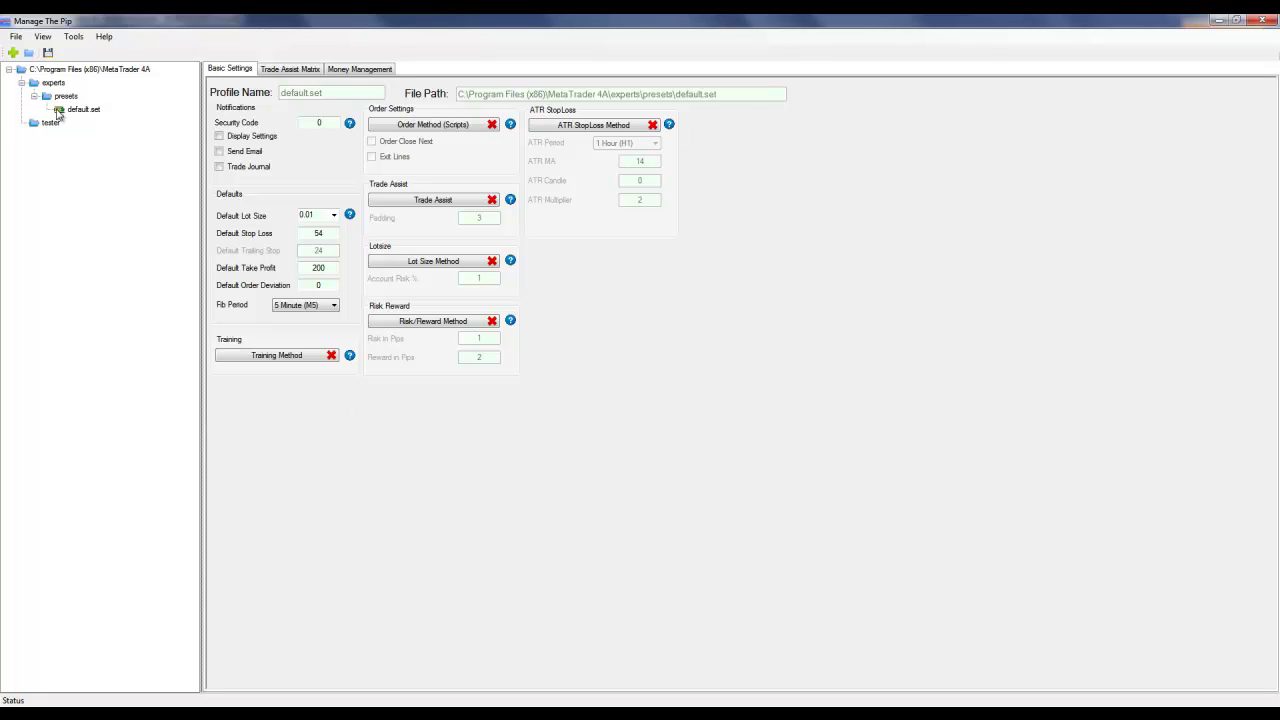
left_click(48, 123)
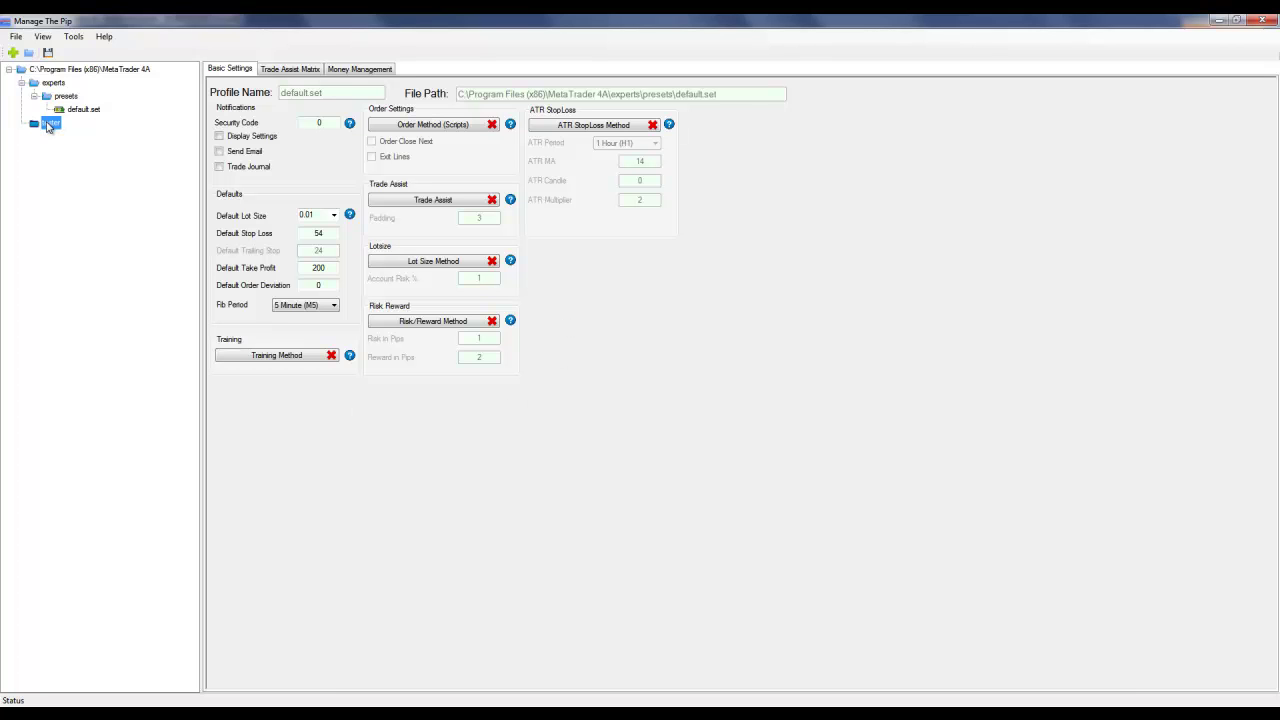
right_click(48, 128)
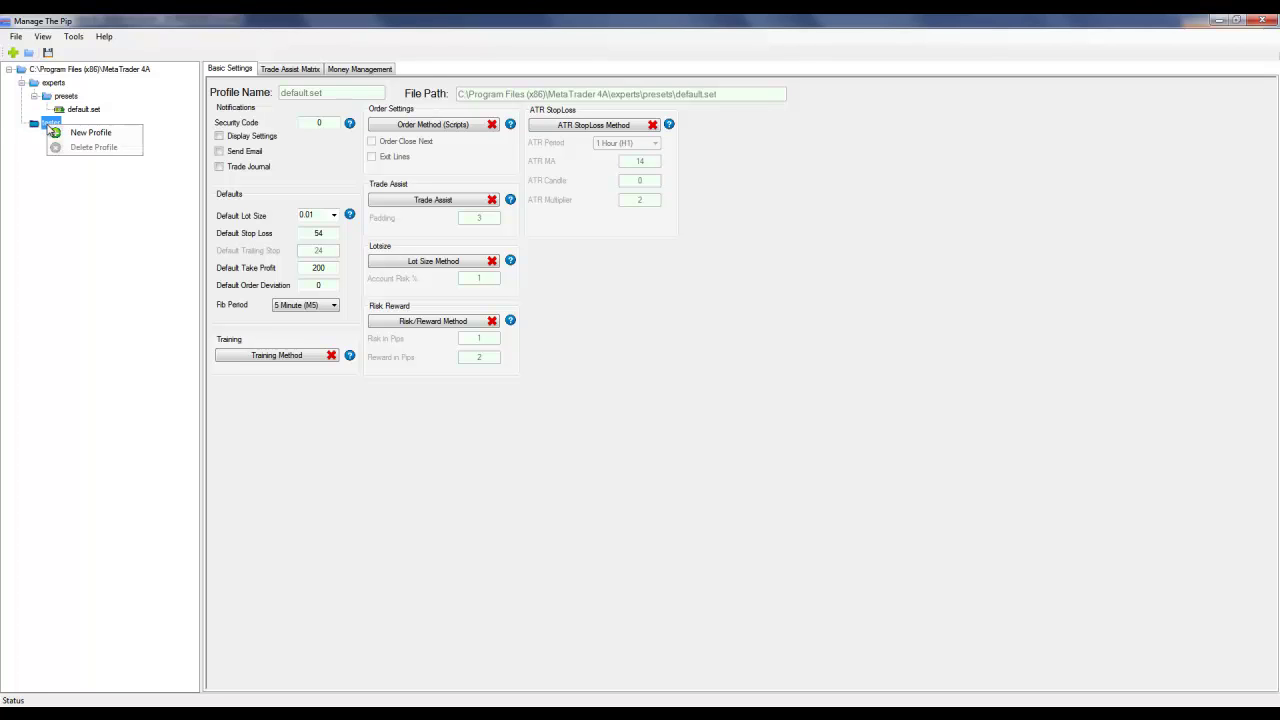
left_click(63, 132)
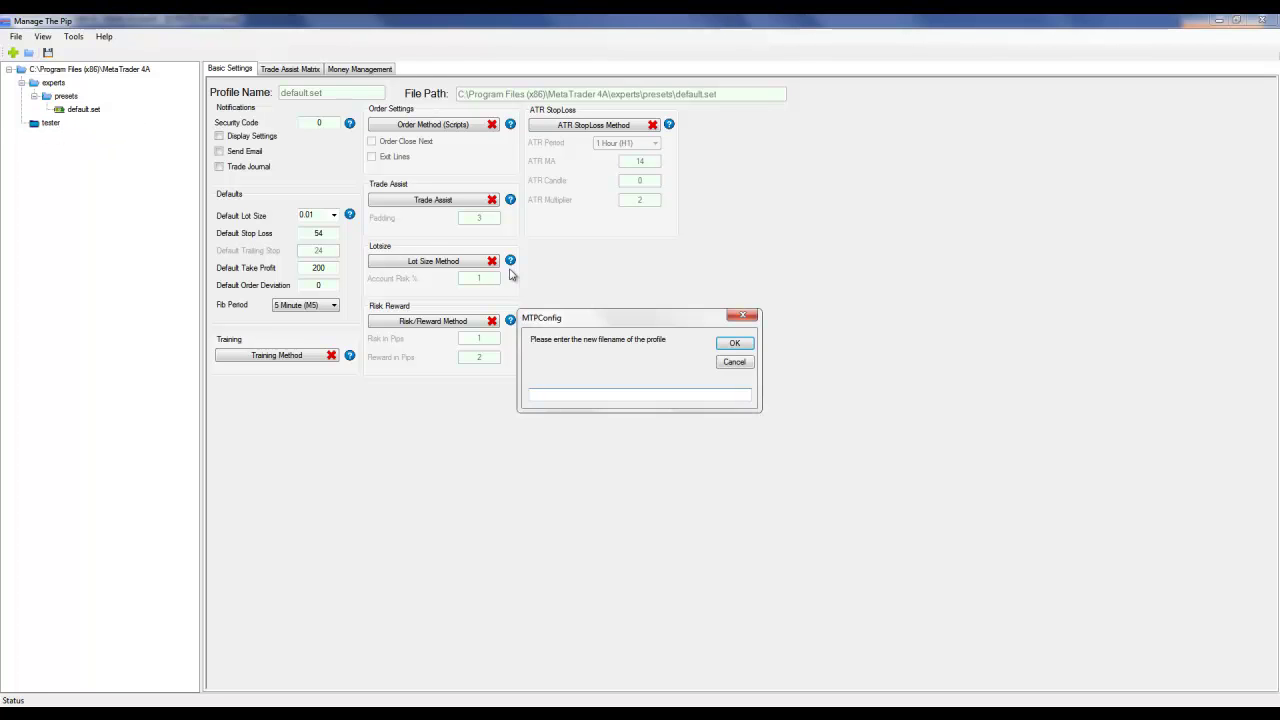
left_click(733, 343)
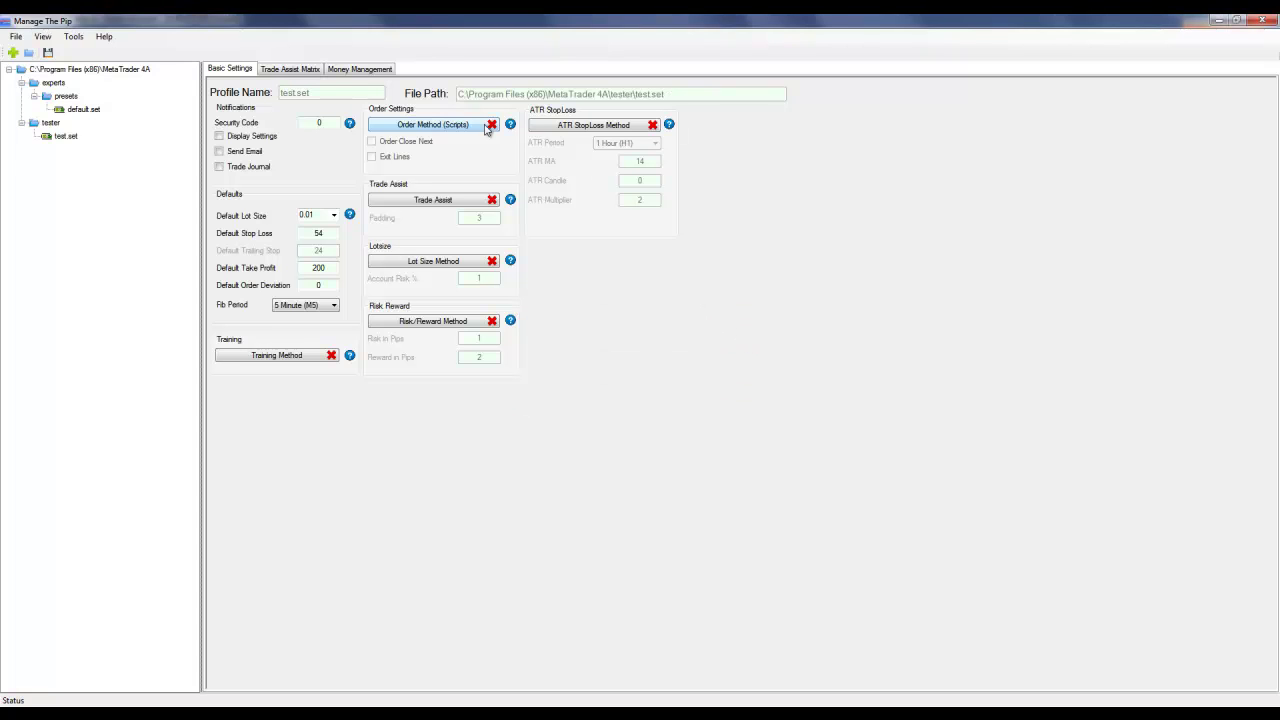
Enable the Scripts order method and Exit Lines, then exit Manage The Pip.
left_click(434, 128)
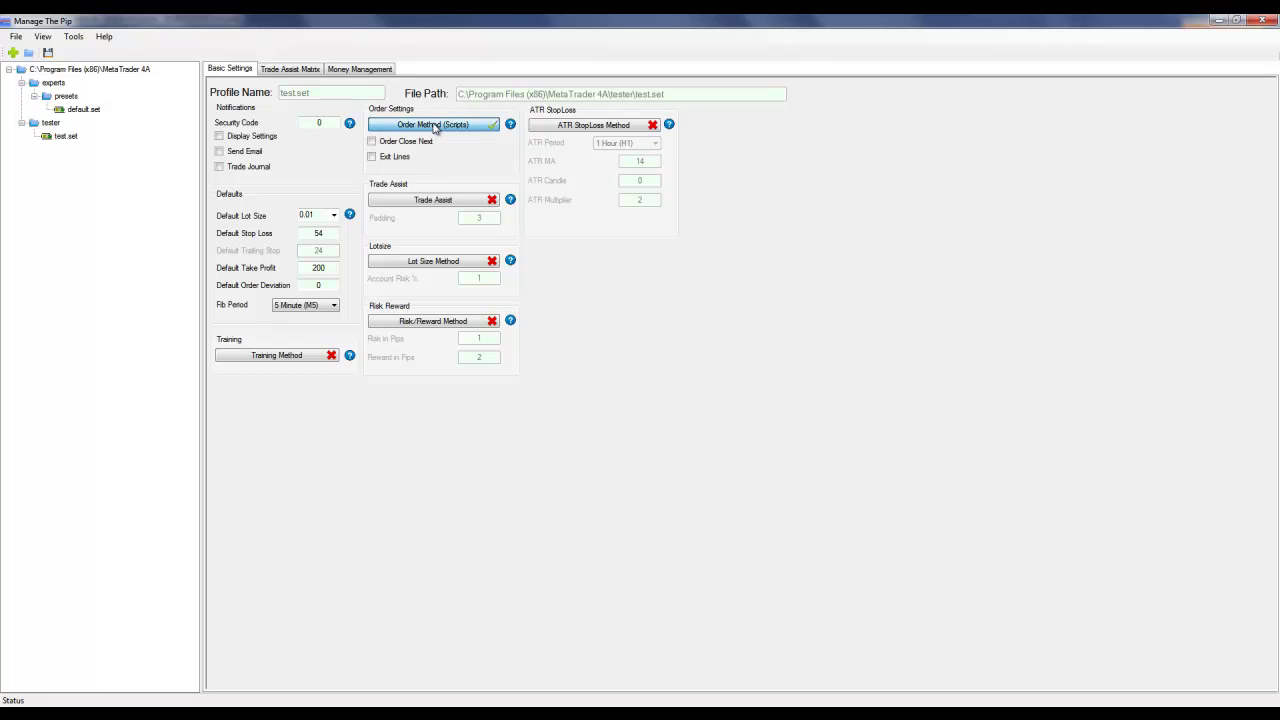
left_click(372, 157)
left_click(16, 36)
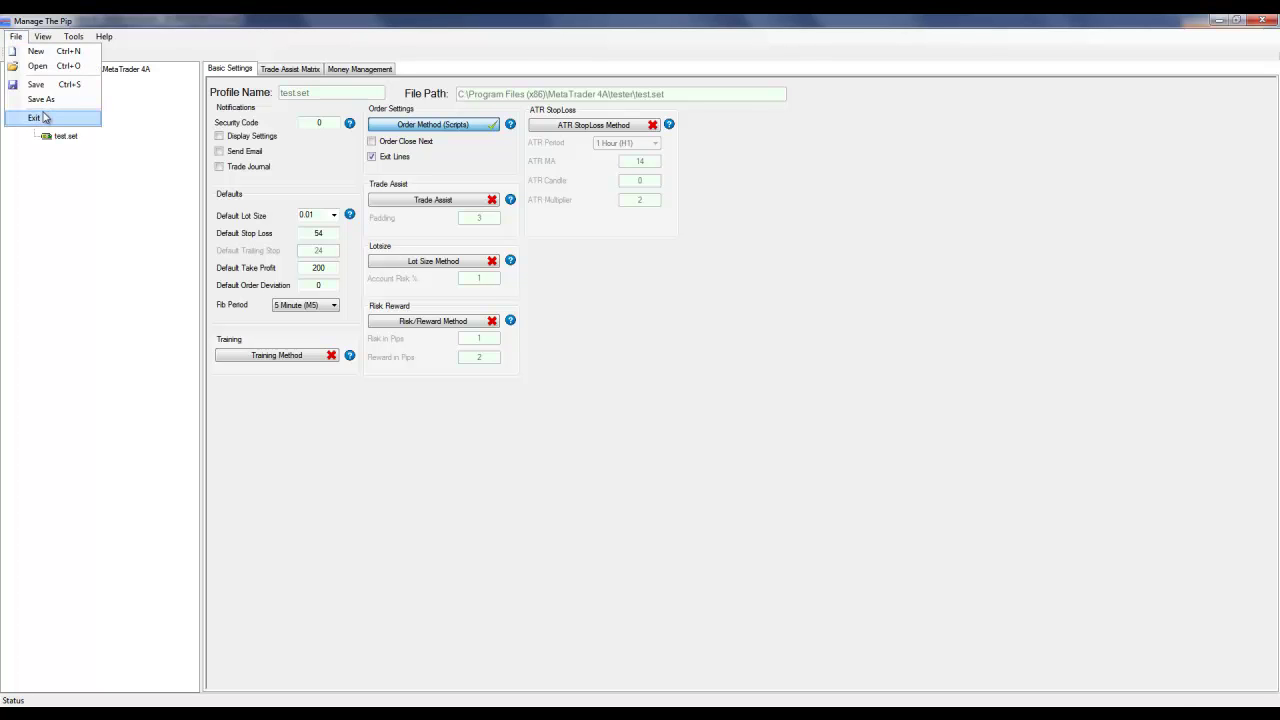
left_click(45, 117)
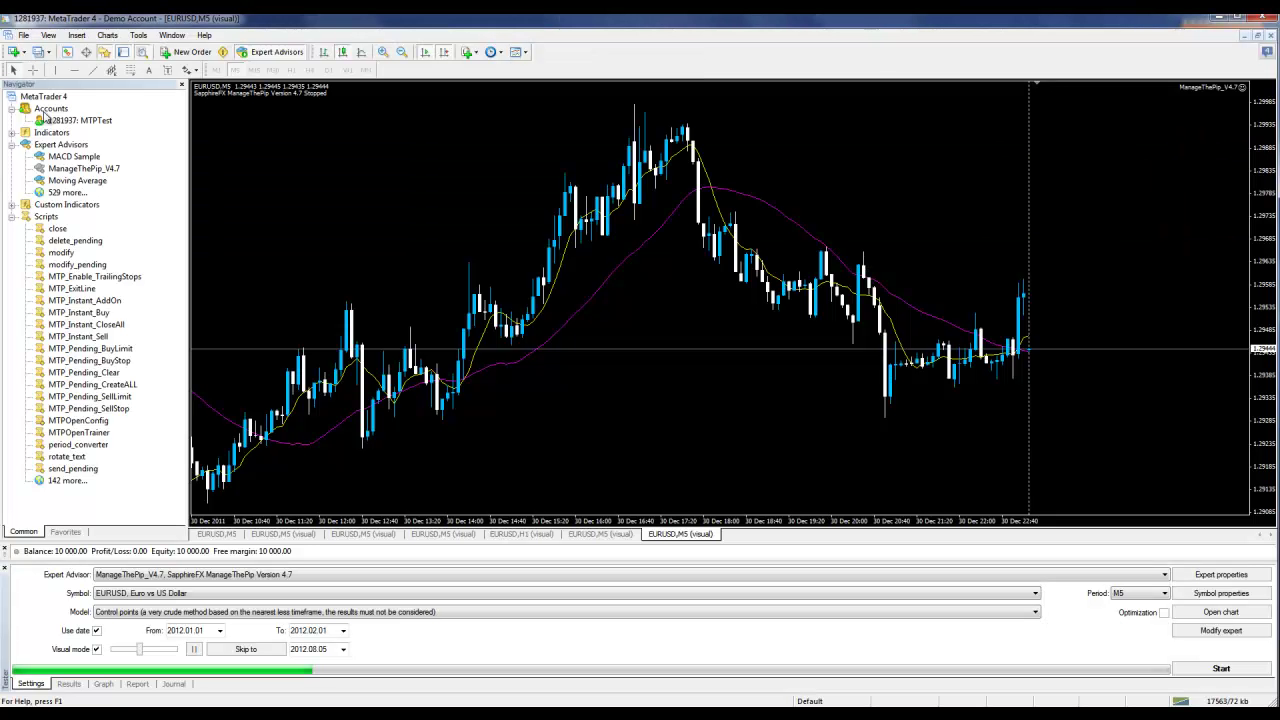
Load test.set from the tester folder into ManageThePip_V4.7's expert inputs and confirm with OK.
left_click(1225, 575)
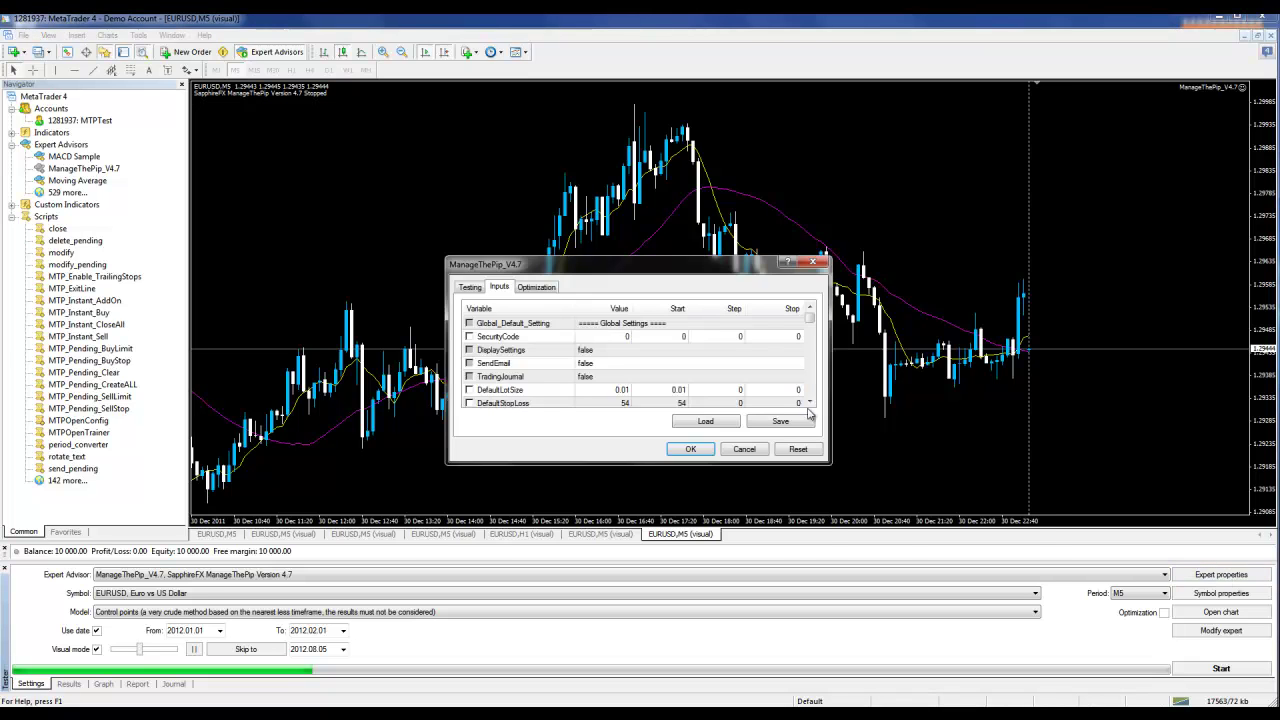
left_click(729, 421)
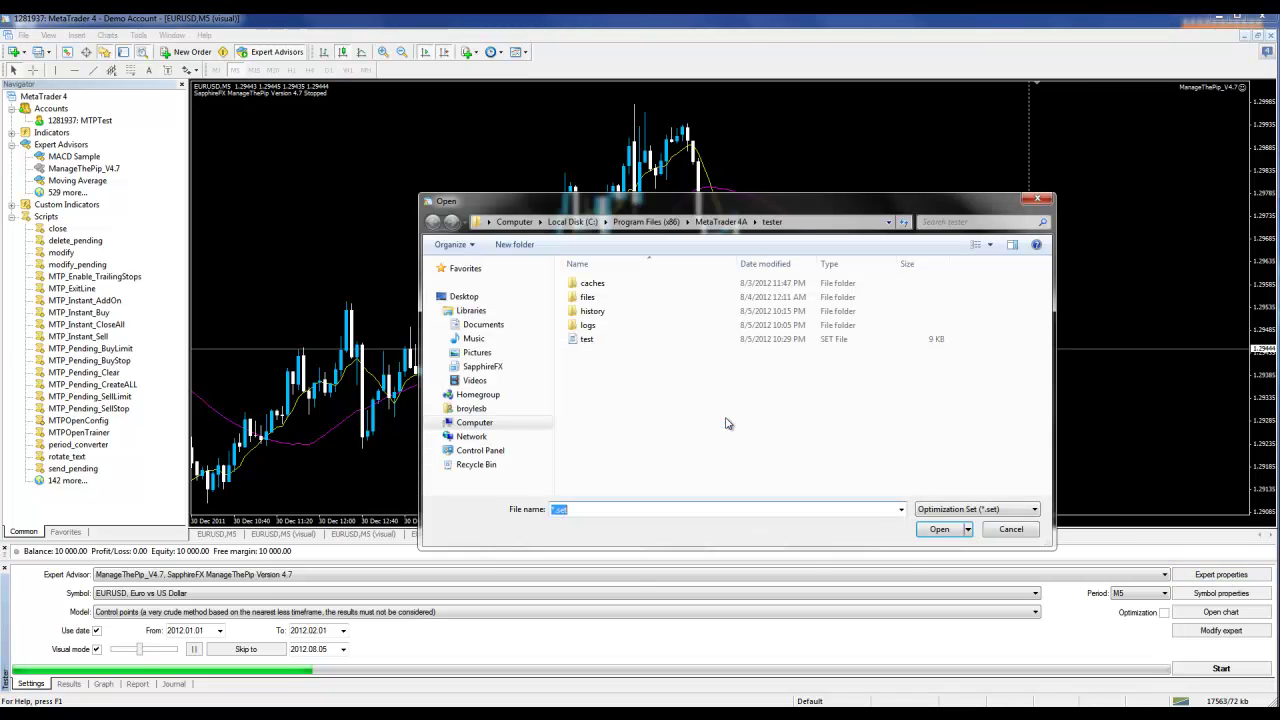
left_click(587, 340)
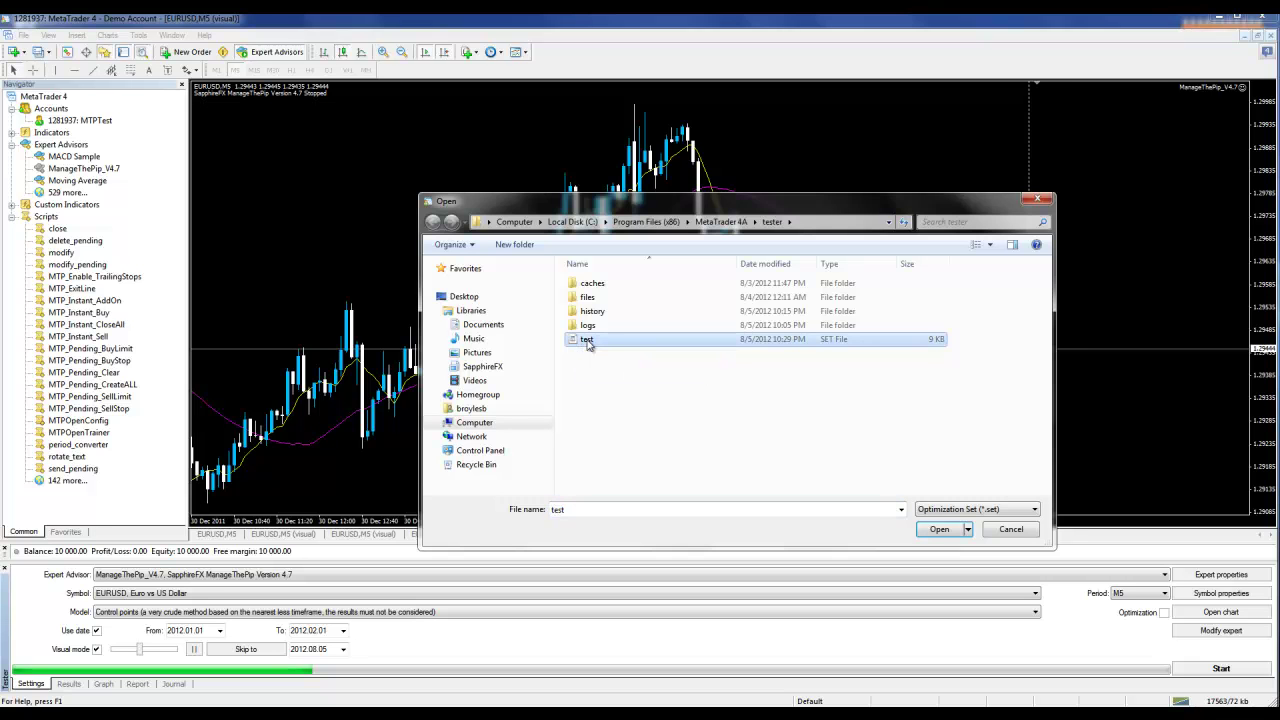
left_click(939, 529)
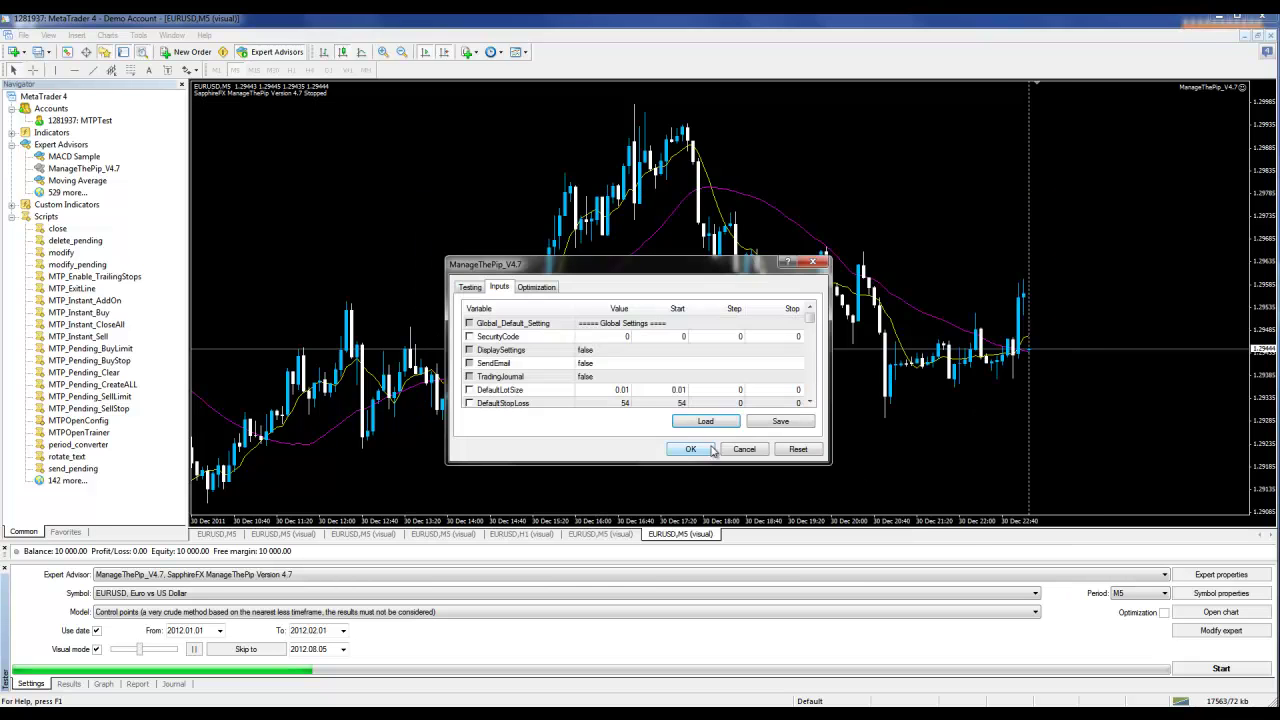
left_click(706, 421)
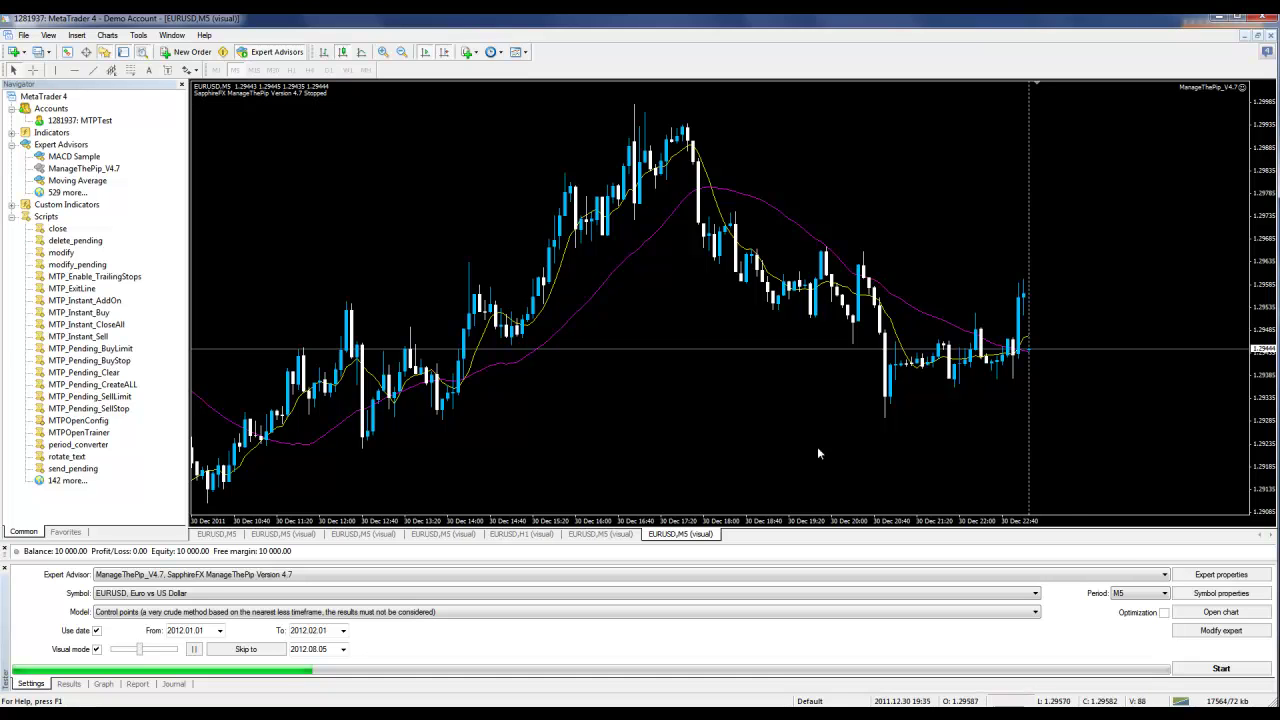
Start the visual backtest, then view and dismiss the chart's context menu.
left_click(1221, 669)
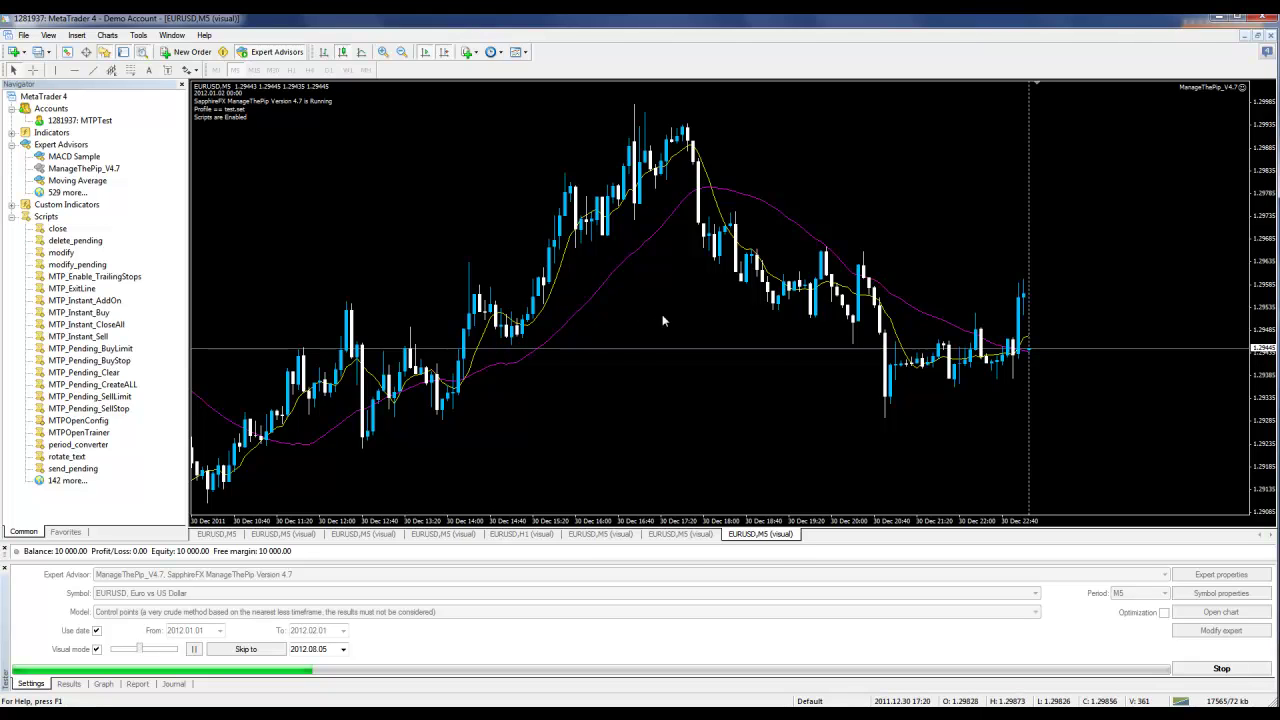
right_click(664, 319)
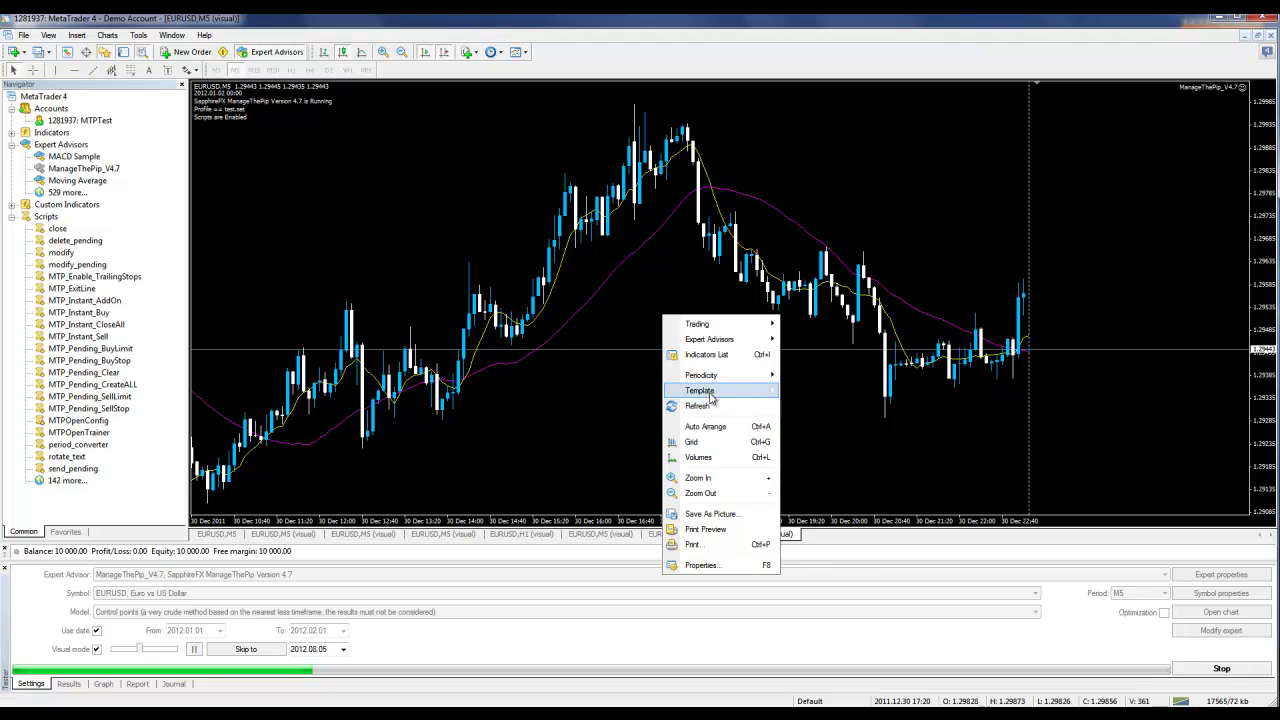
mouse_move(735, 390)
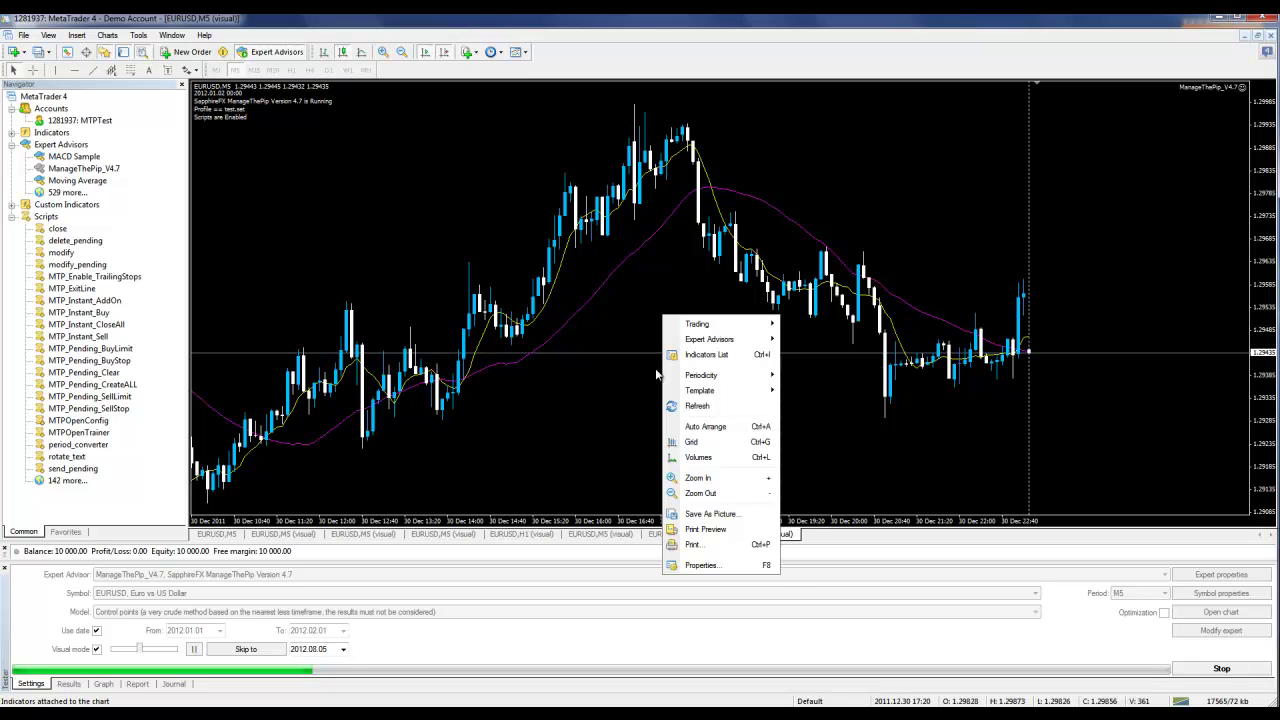
left_click(627, 419)
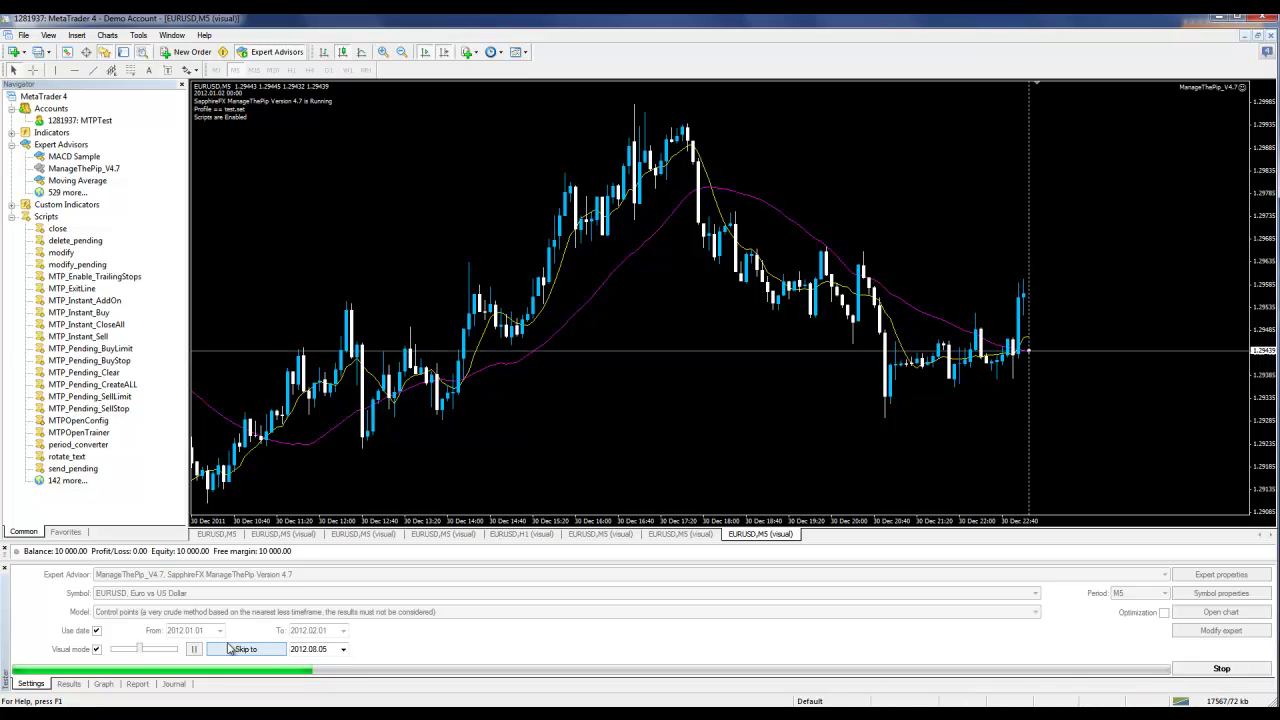
Drag the Visual mode speed slider slightly to the right.
mouse_move(140, 654)
left_mouse_down()
mouse_move(162, 656)
mouse_move(145, 655)
left_mouse_up()
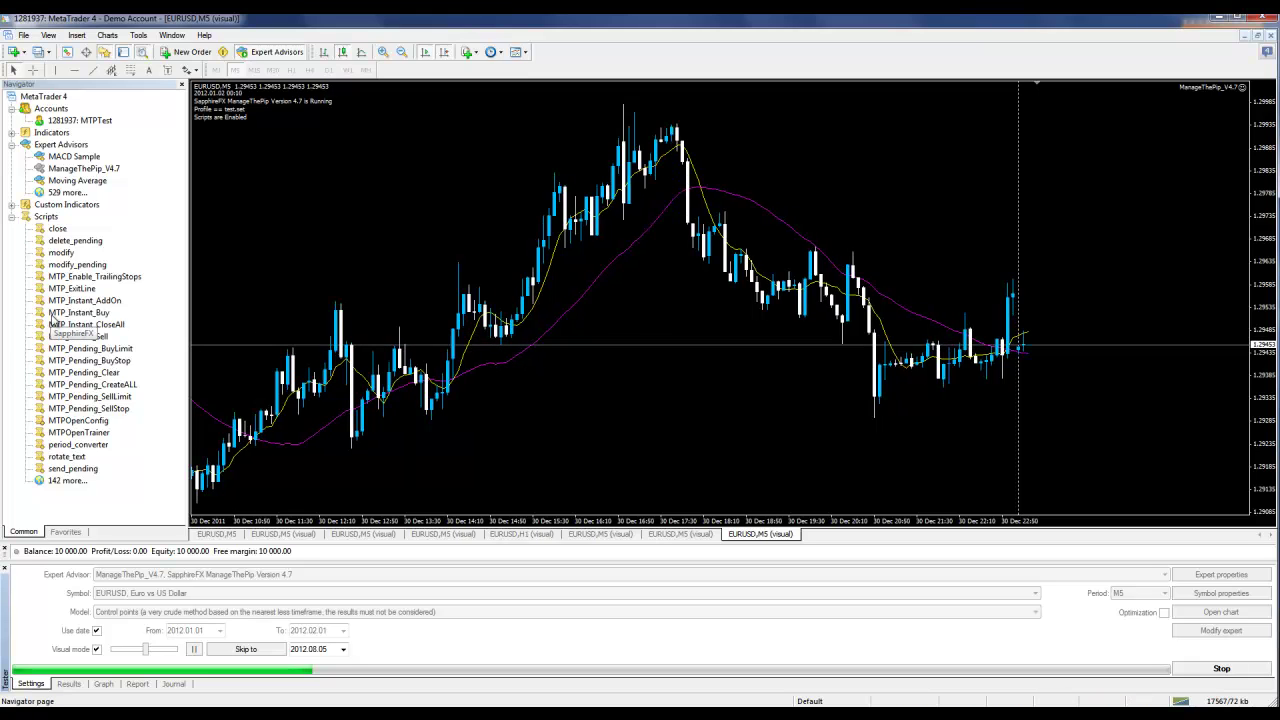
Run MTP_Instant_Buy on the chart to open buy #1, compressing the price scale to show its lines.
left_click_drag(60, 313, 576, 294)
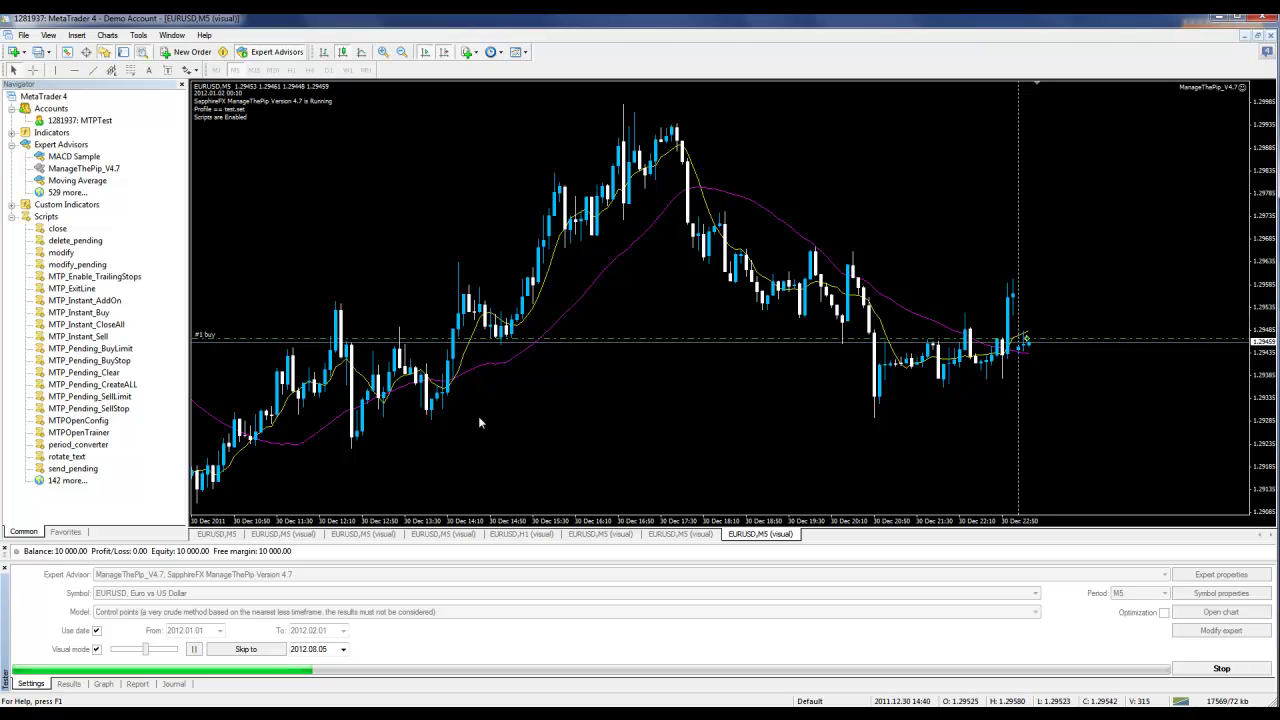
left_click_drag(1252, 313, 1258, 420)
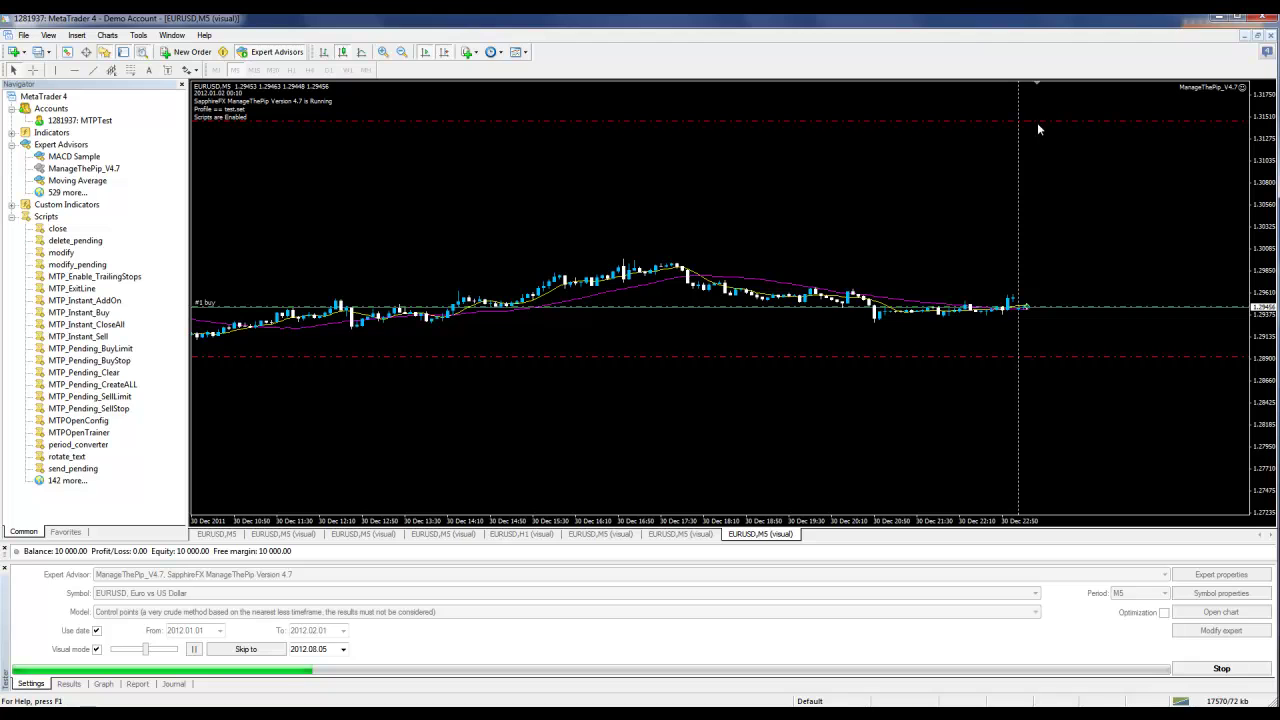
Close the buy trade with MTP_Instant_CloseAll and stretch the chart vertically.
left_click(84, 325)
double_click(84, 326)
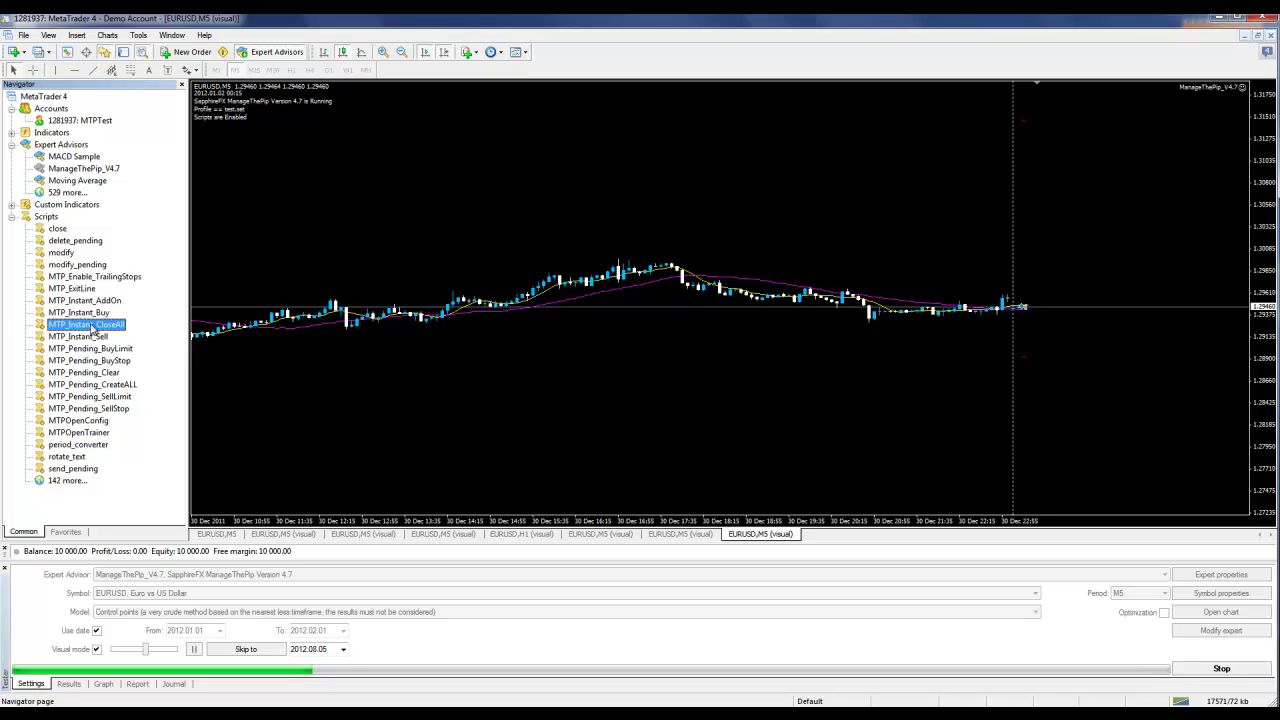
left_click_drag(1258, 393, 1259, 425)
Place sell-limit and buy-stop pending orders, then remove them with MTP_Pending_Clear.
left_click_drag(80, 397, 987, 252)
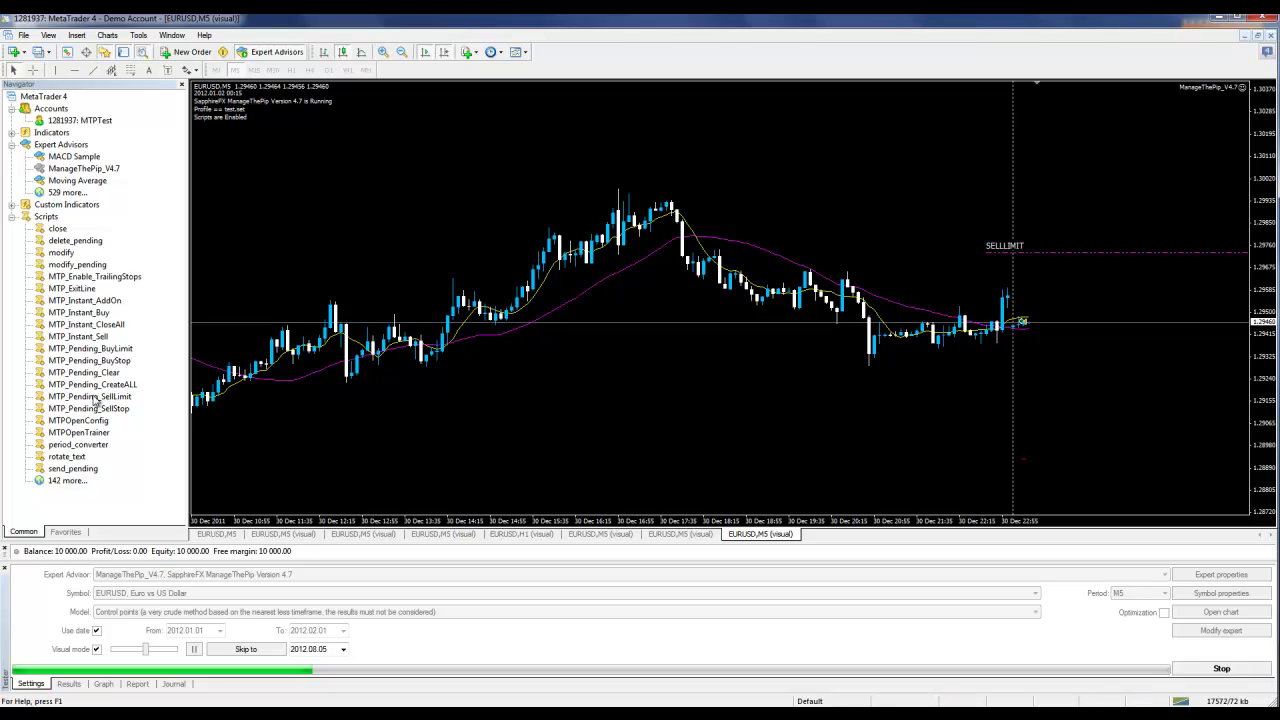
left_click_drag(100, 361, 981, 276)
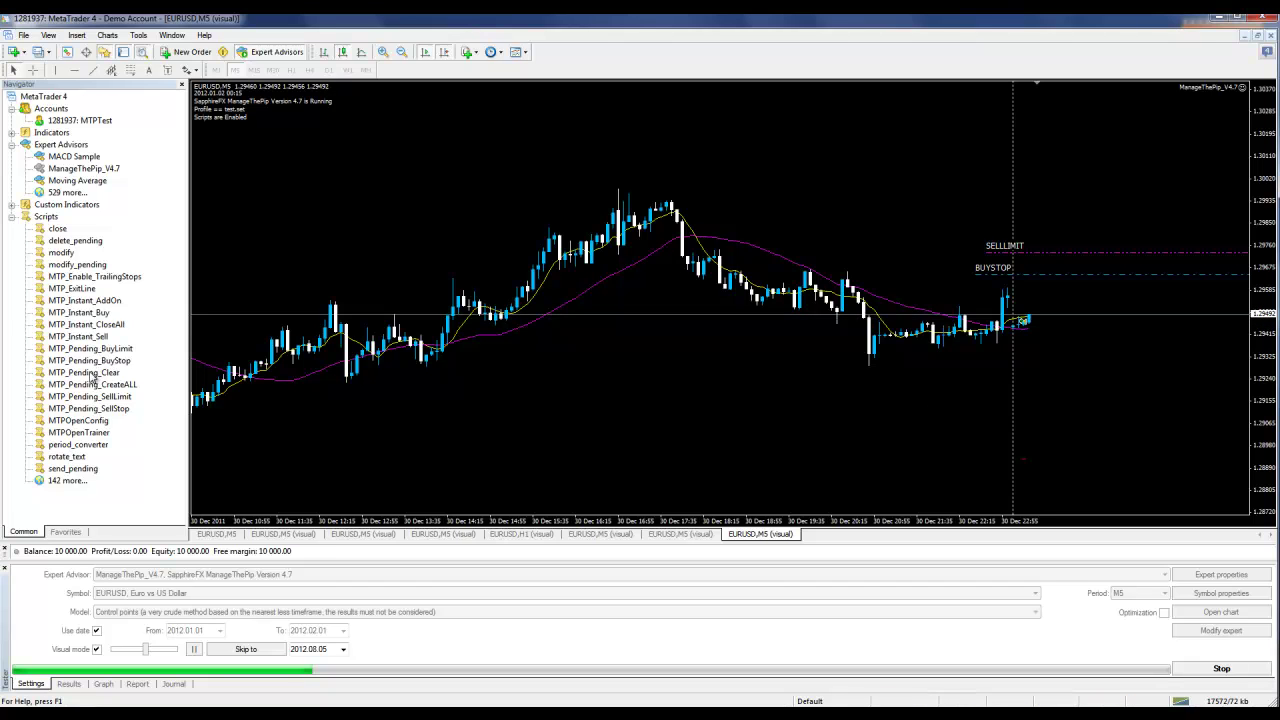
left_click_drag(84, 372, 539, 388)
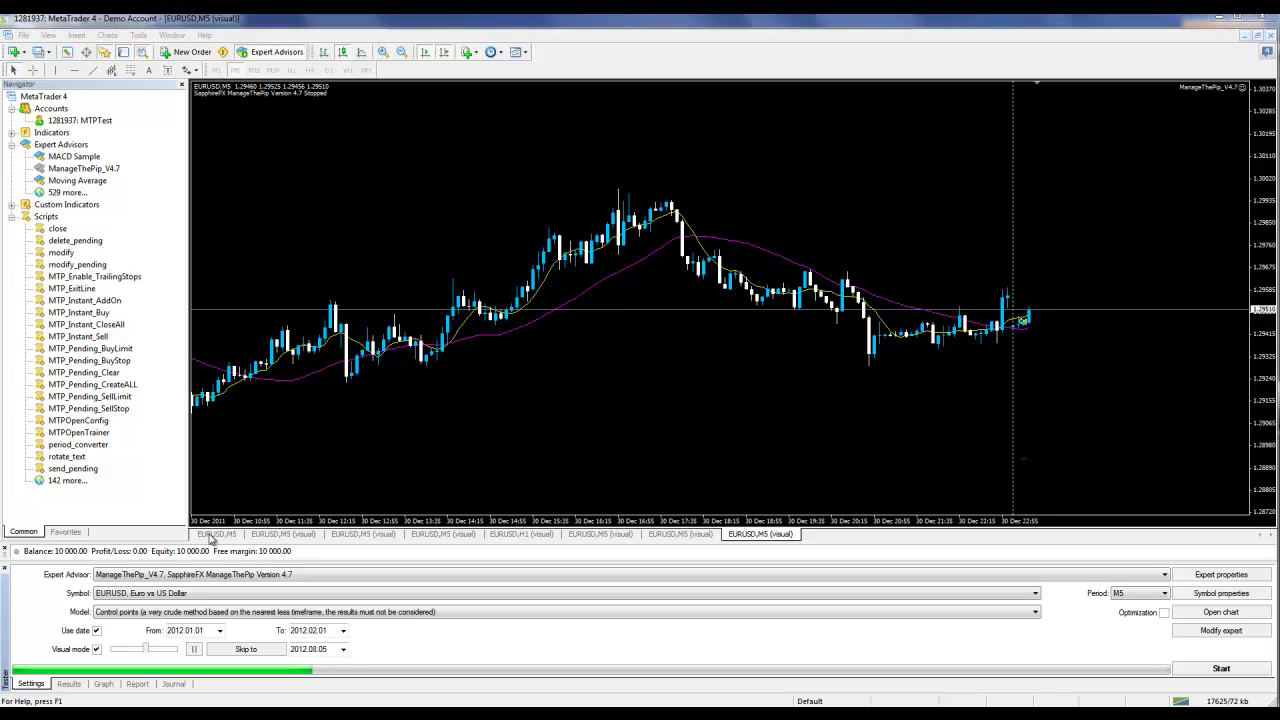
Switch between the EURUSD,M5 charts, check the Journal's missing-history errors, and return to Settings.
left_click(216, 535)
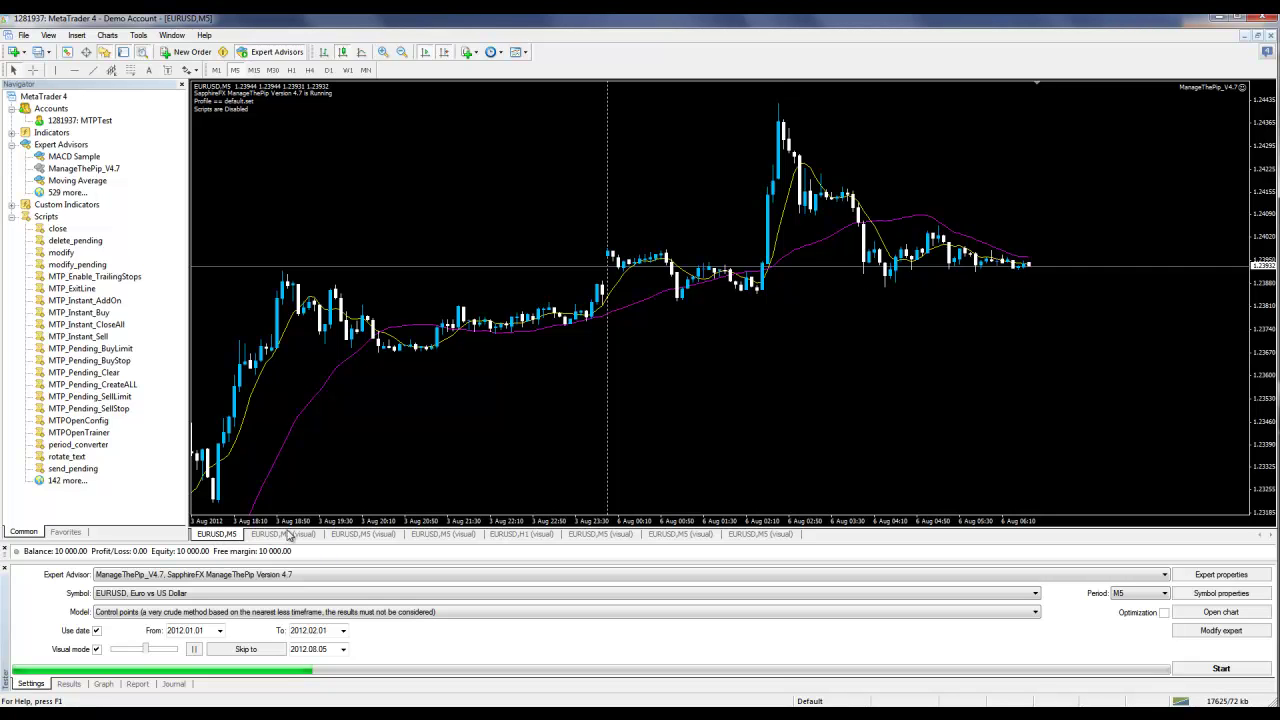
left_click(756, 535)
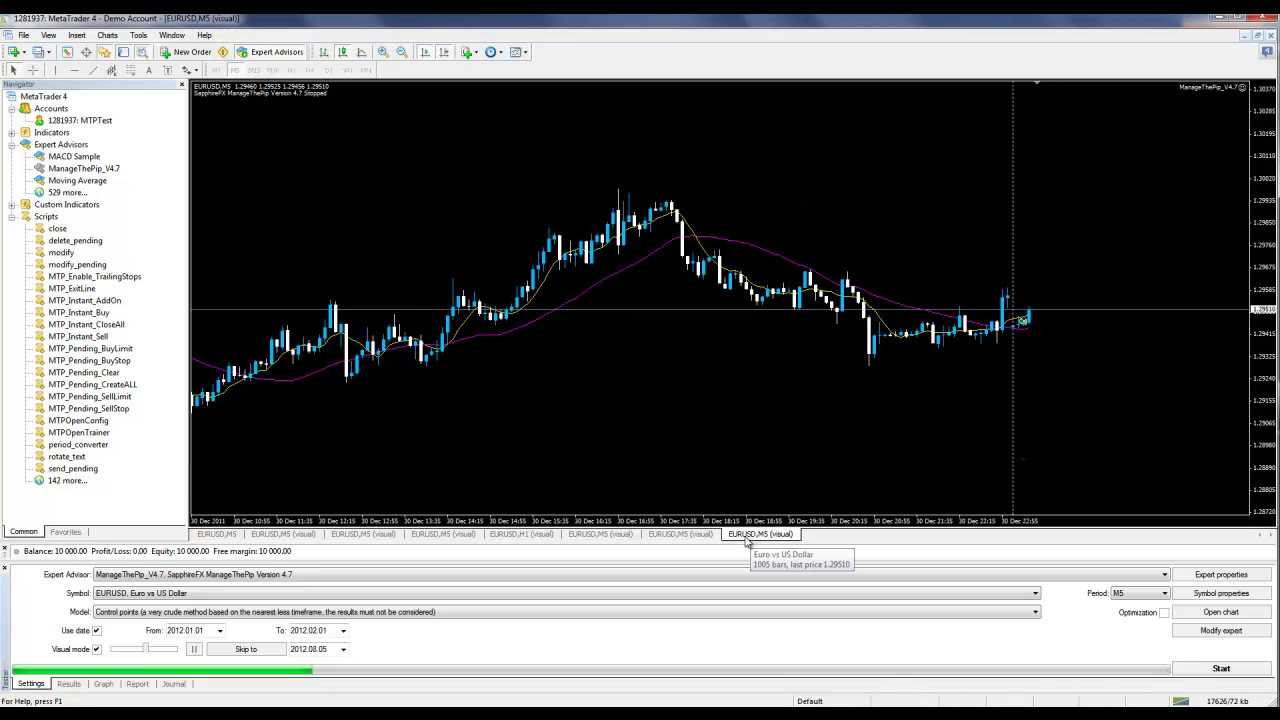
left_click(173, 686)
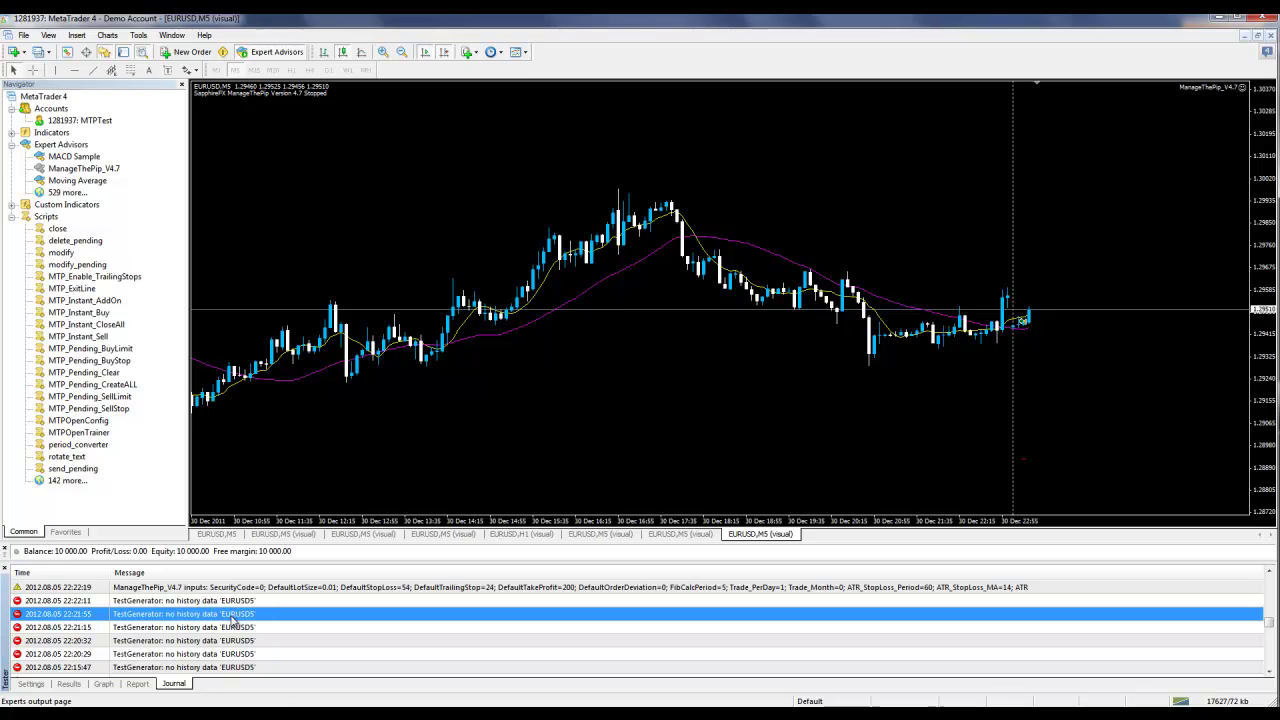
left_click(31, 684)
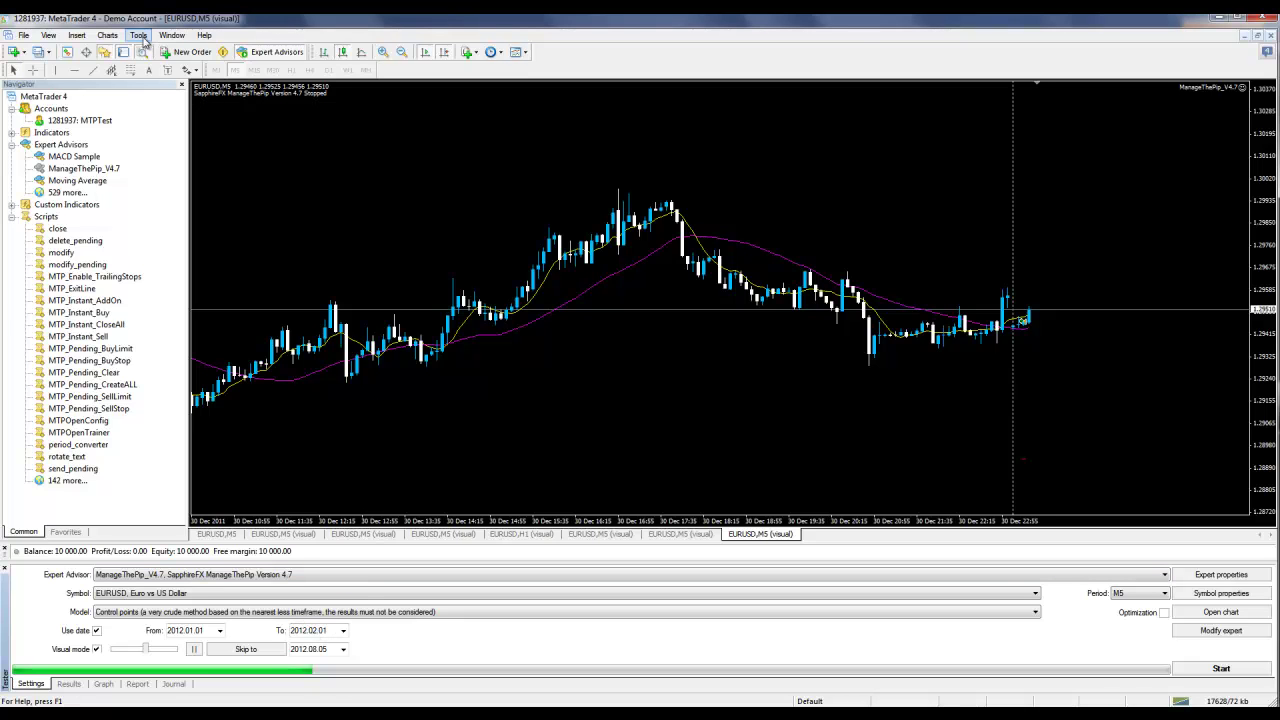
left_click(141, 37)
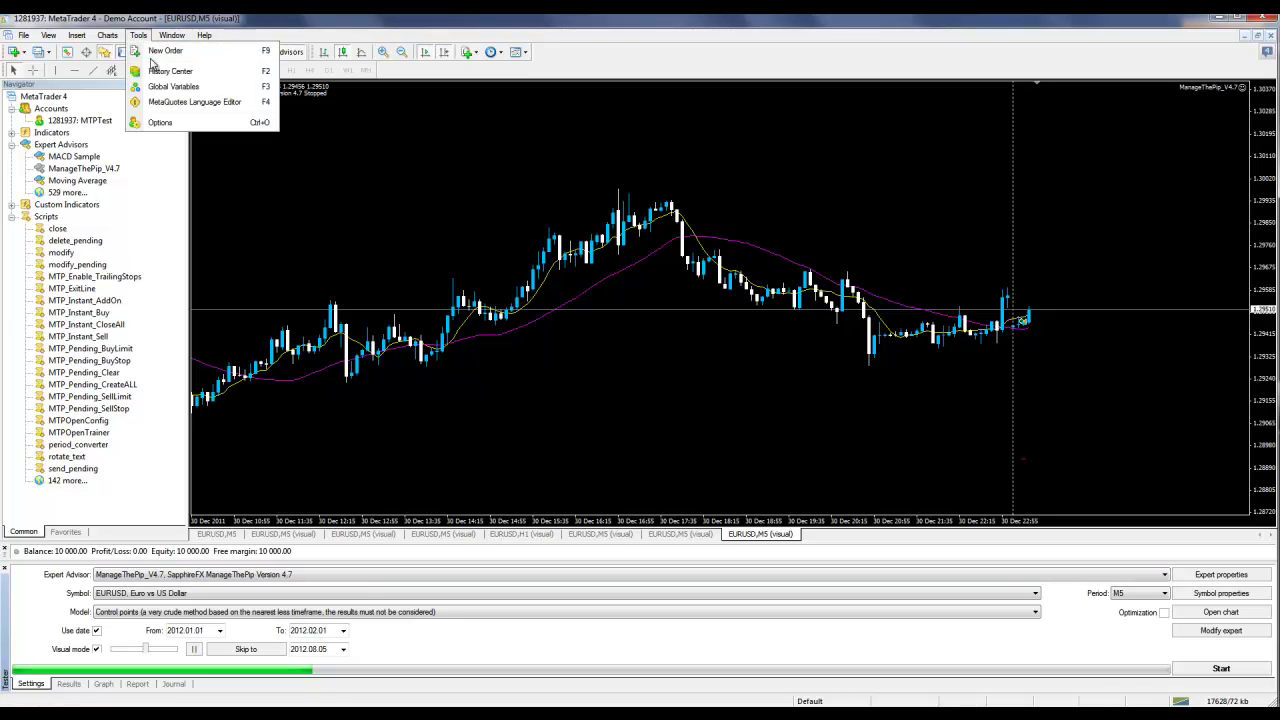
left_click(152, 71)
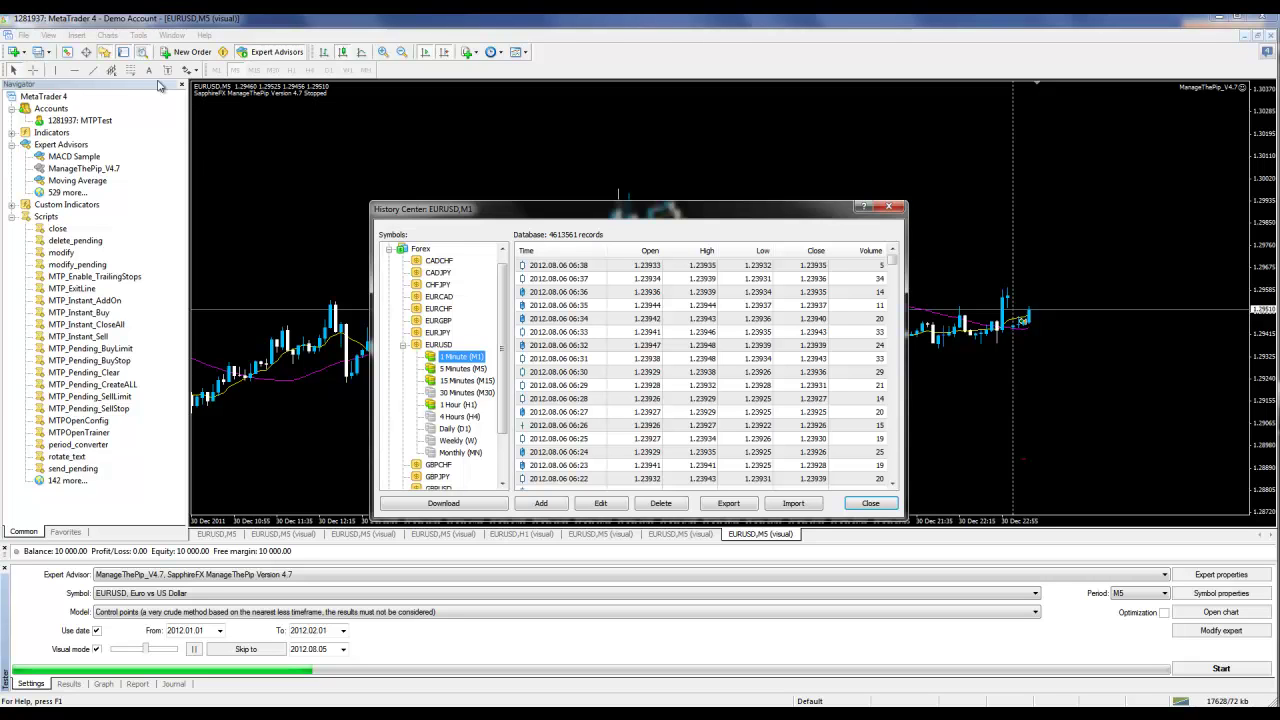
left_click(402, 345)
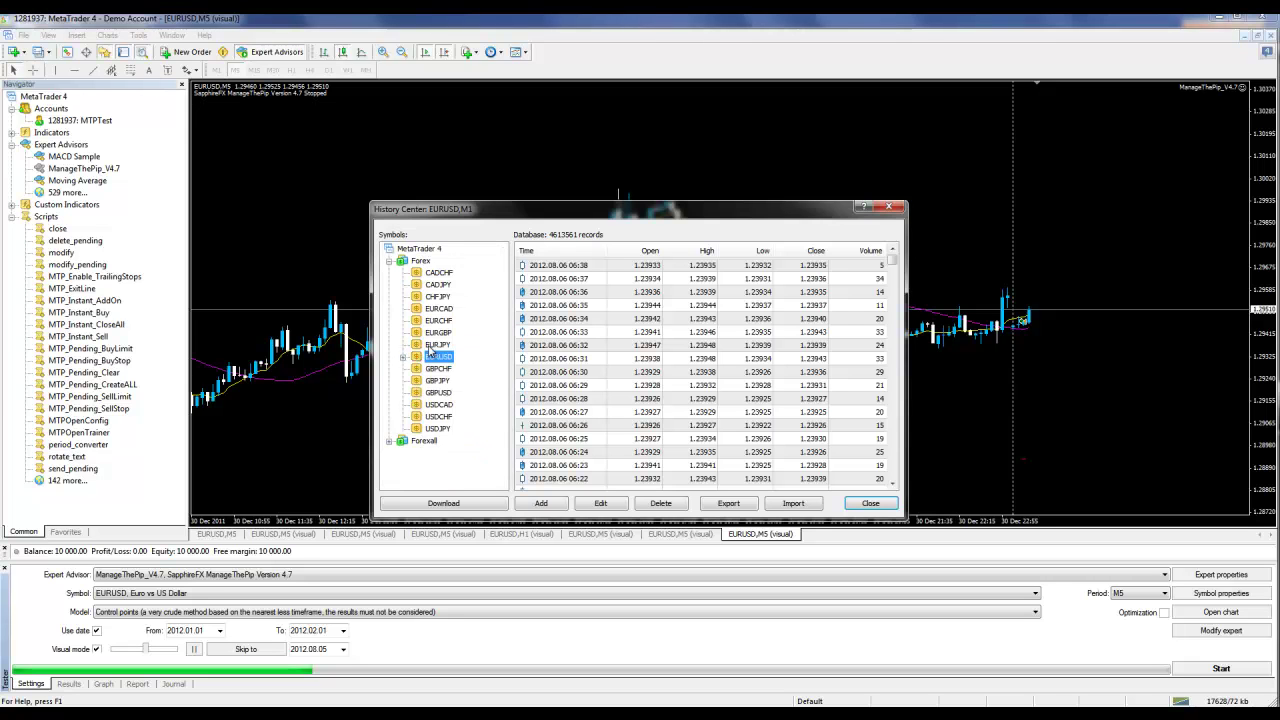
left_click(402, 357)
left_click(455, 369)
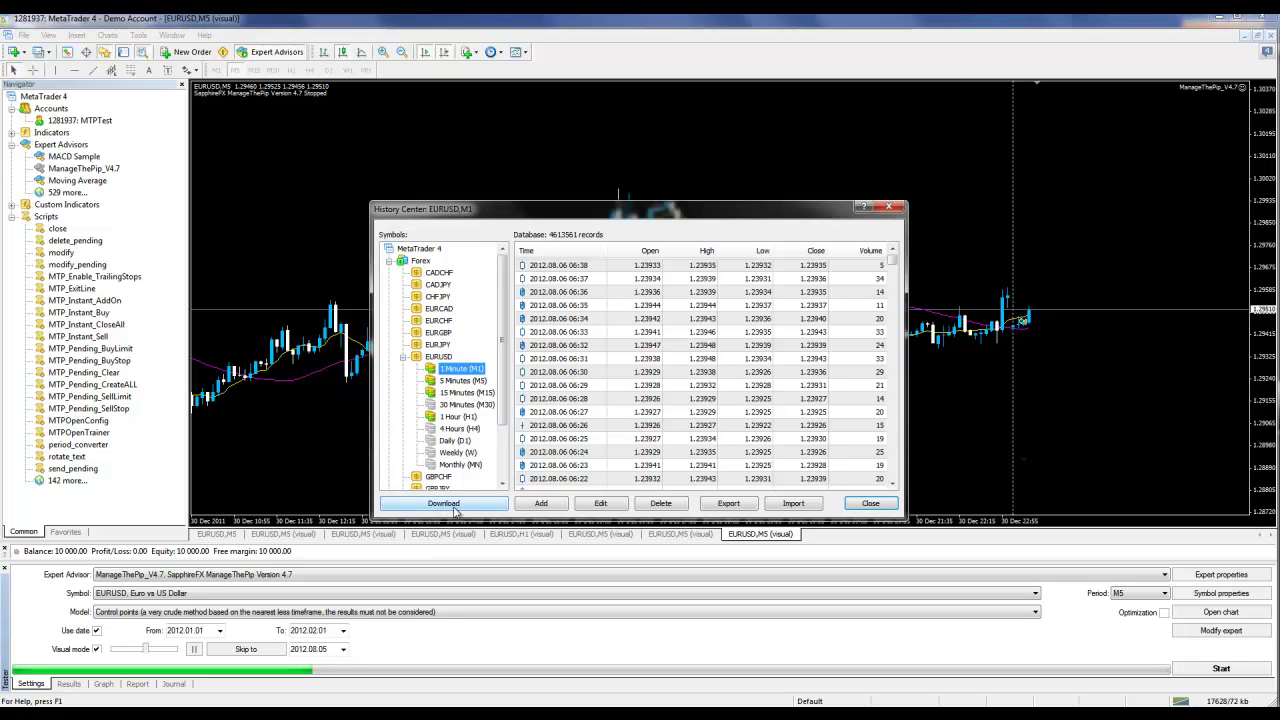
left_click(872, 504)
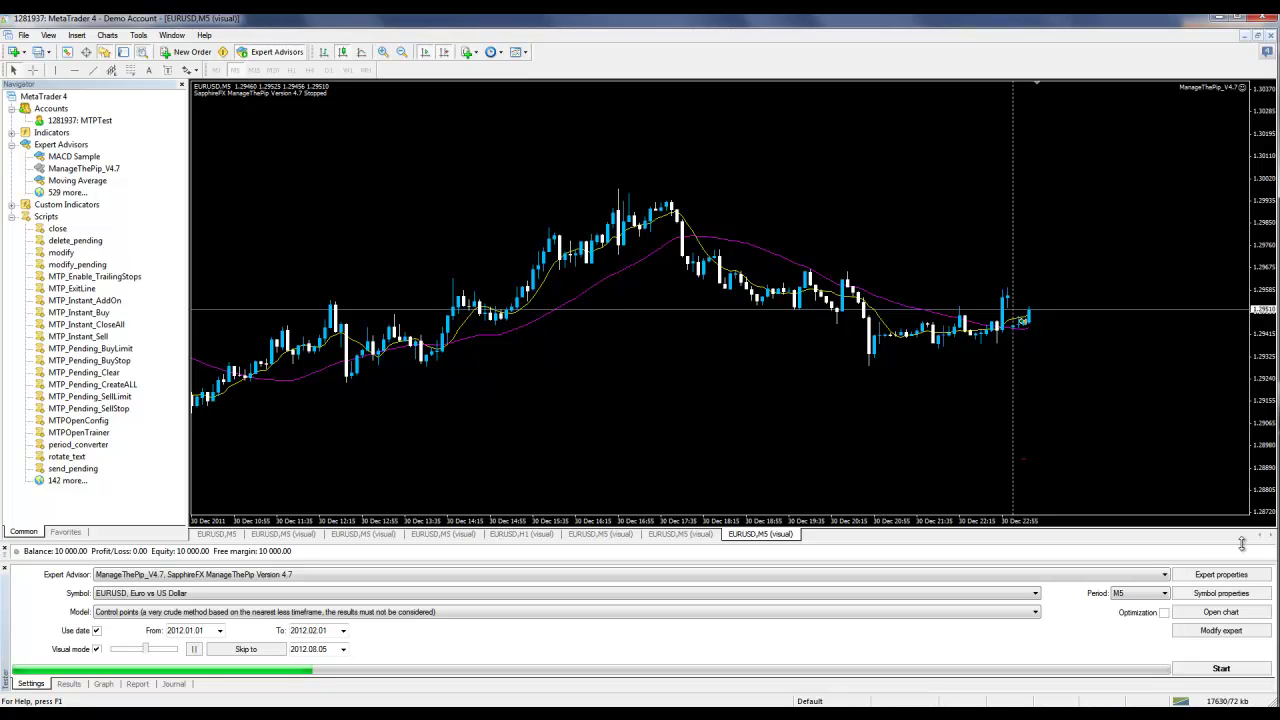
left_click(1206, 578)
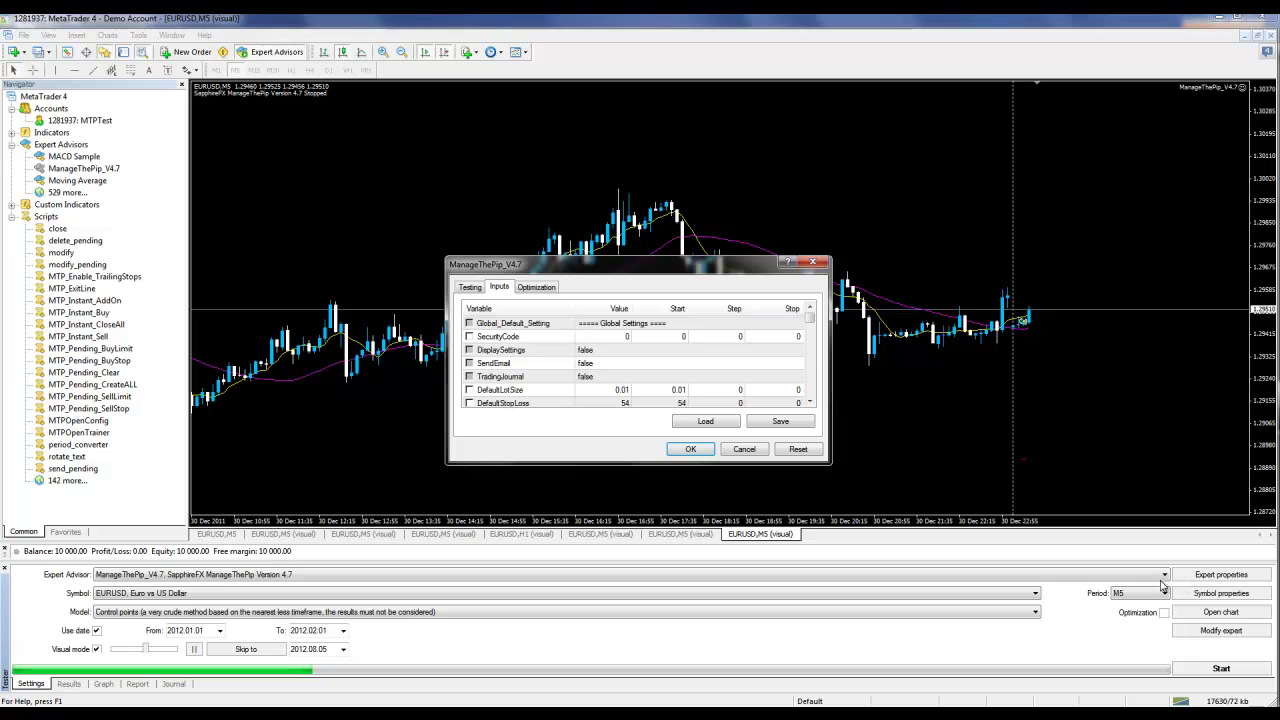
left_click(722, 428)
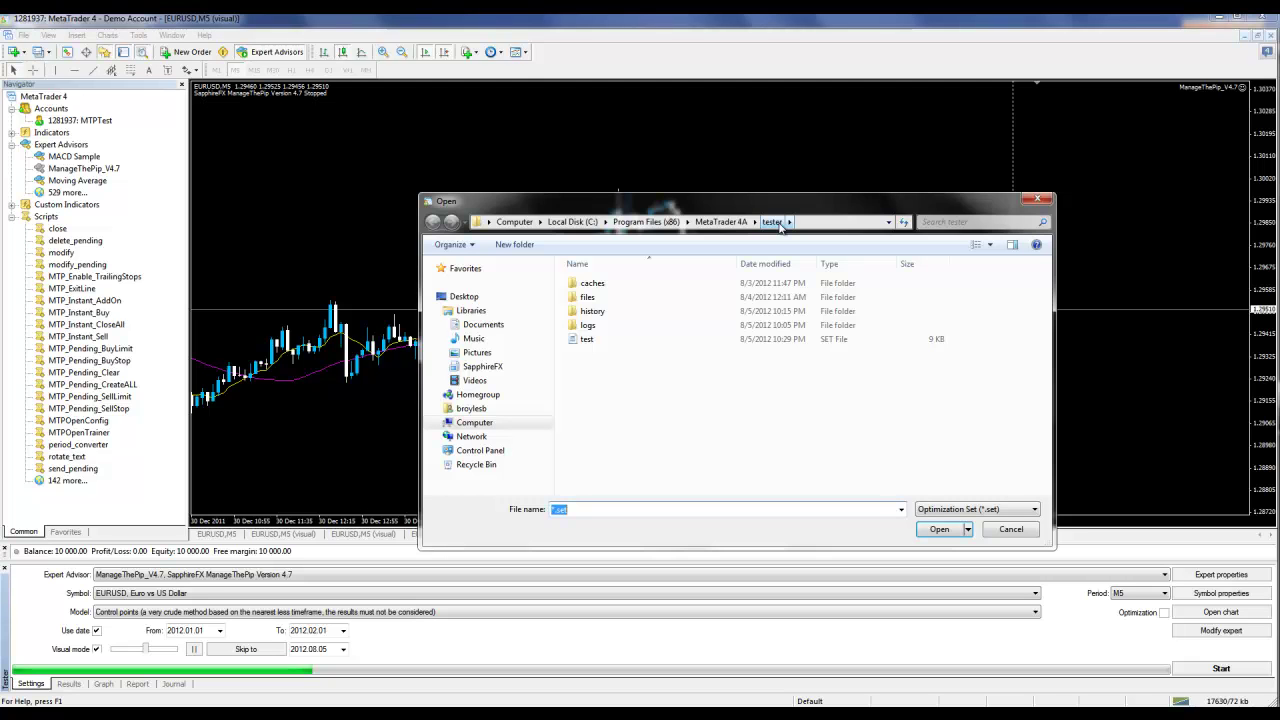
left_click(1015, 530)
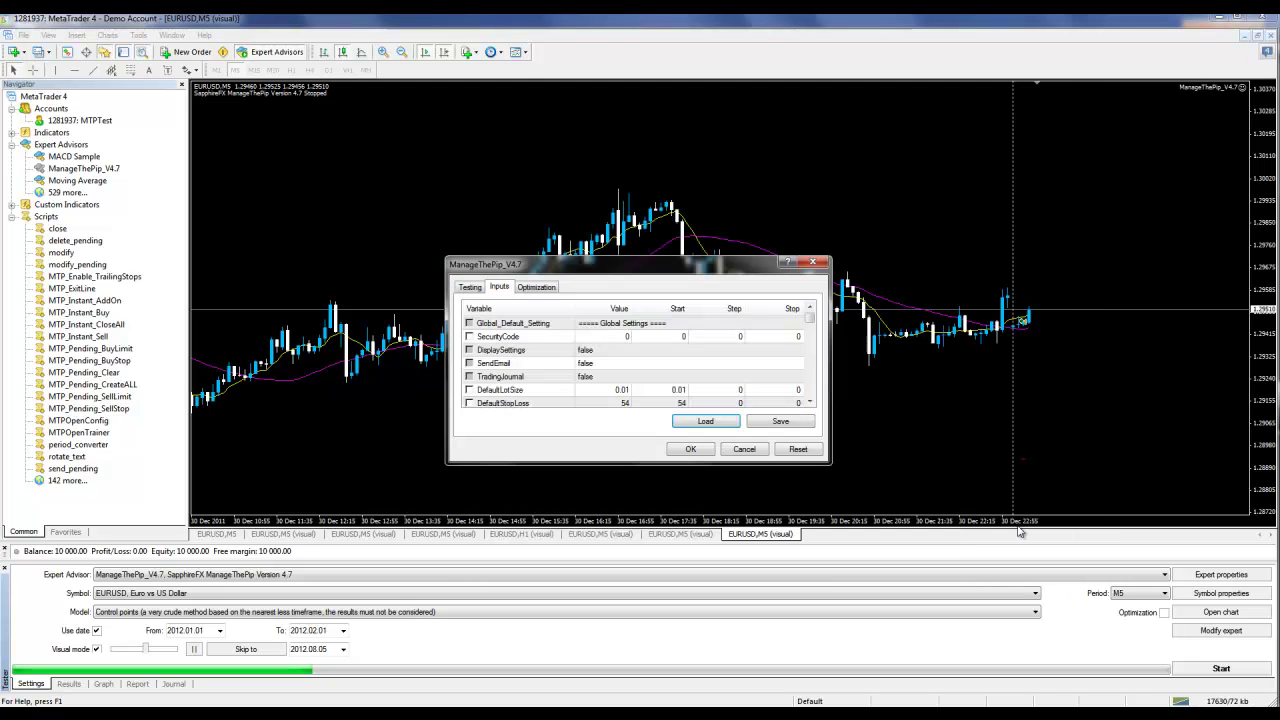
left_click(743, 450)
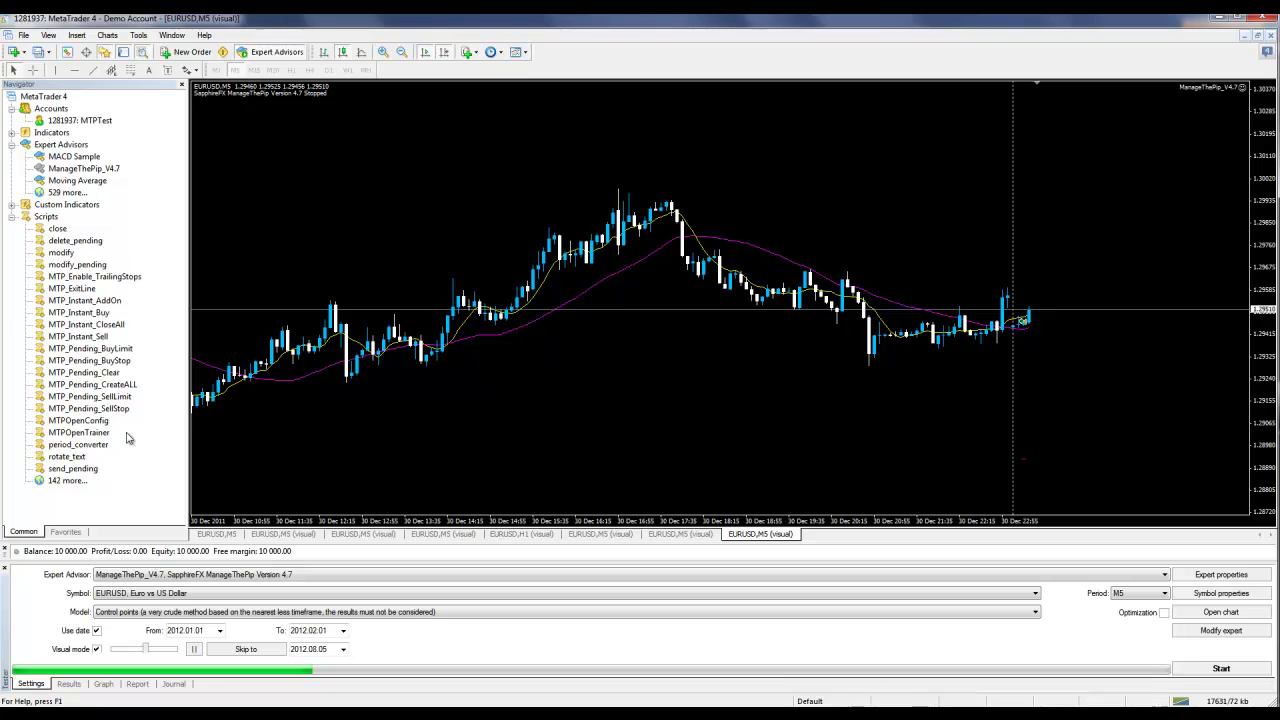
Launch MTPOpenConfig and view the tester folder's test.set profile alongside the default.set preset.
left_click(74, 421)
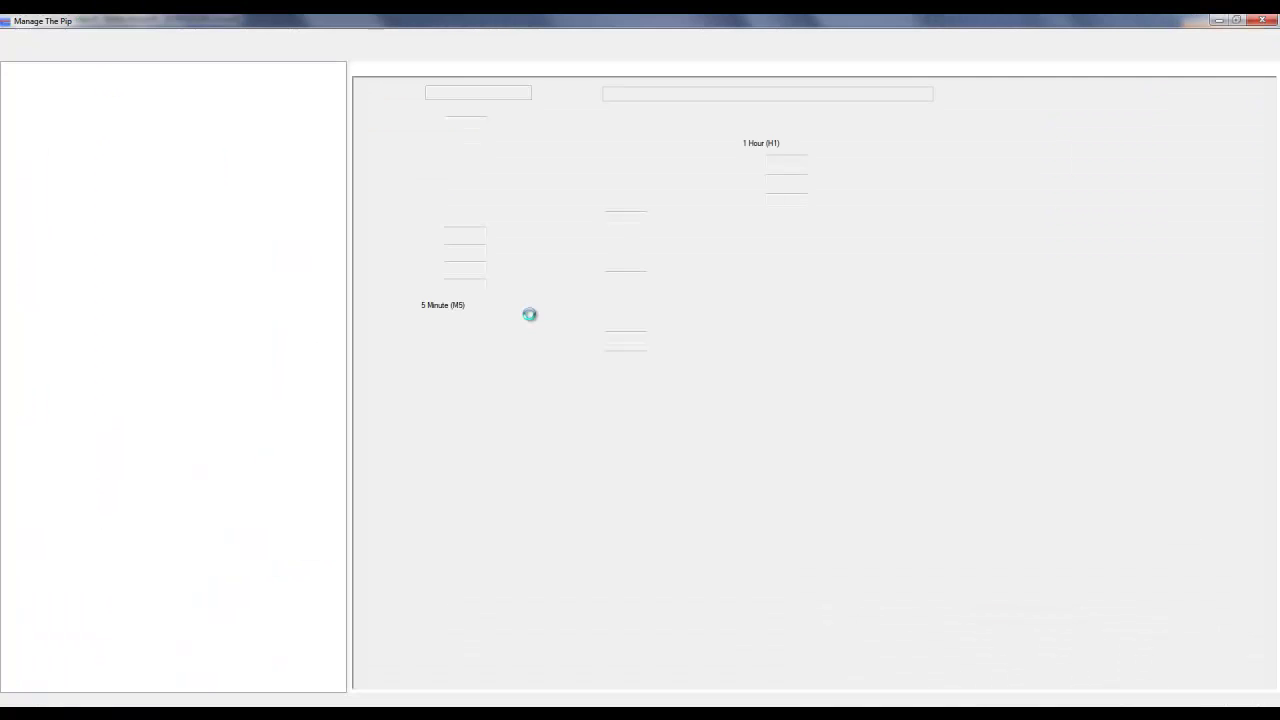
left_click(35, 124)
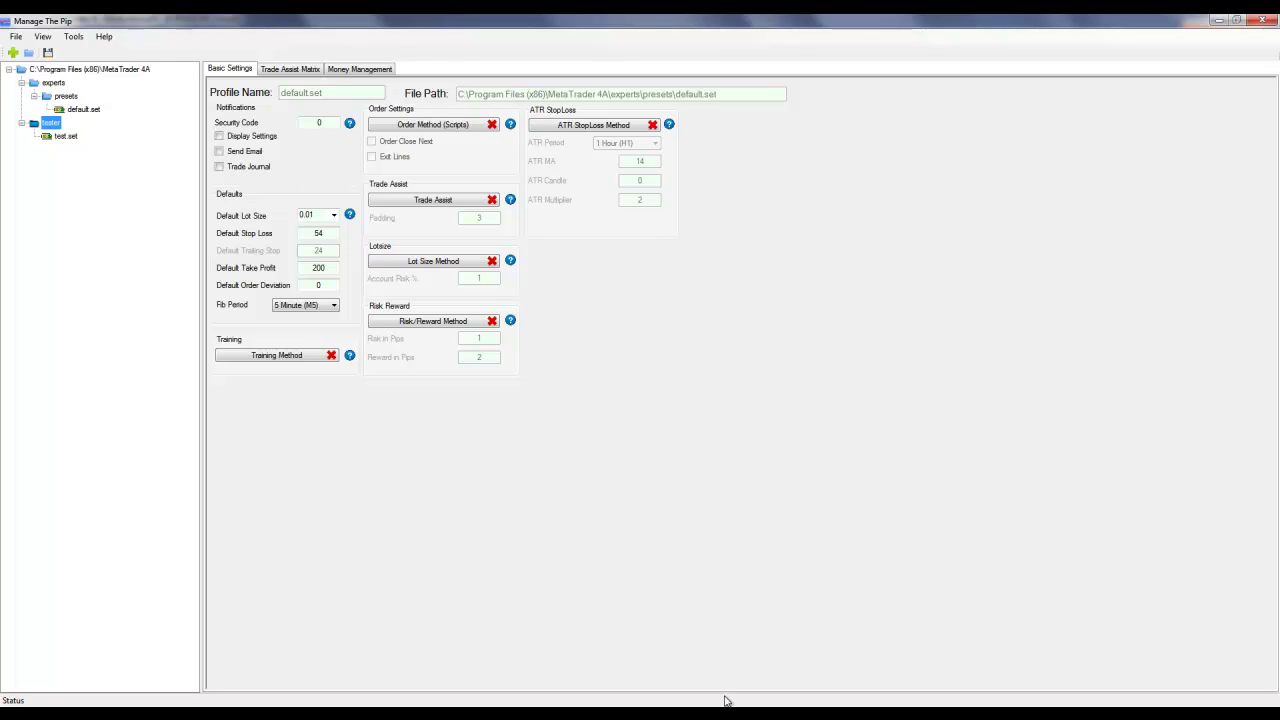
key("alt+Tab")
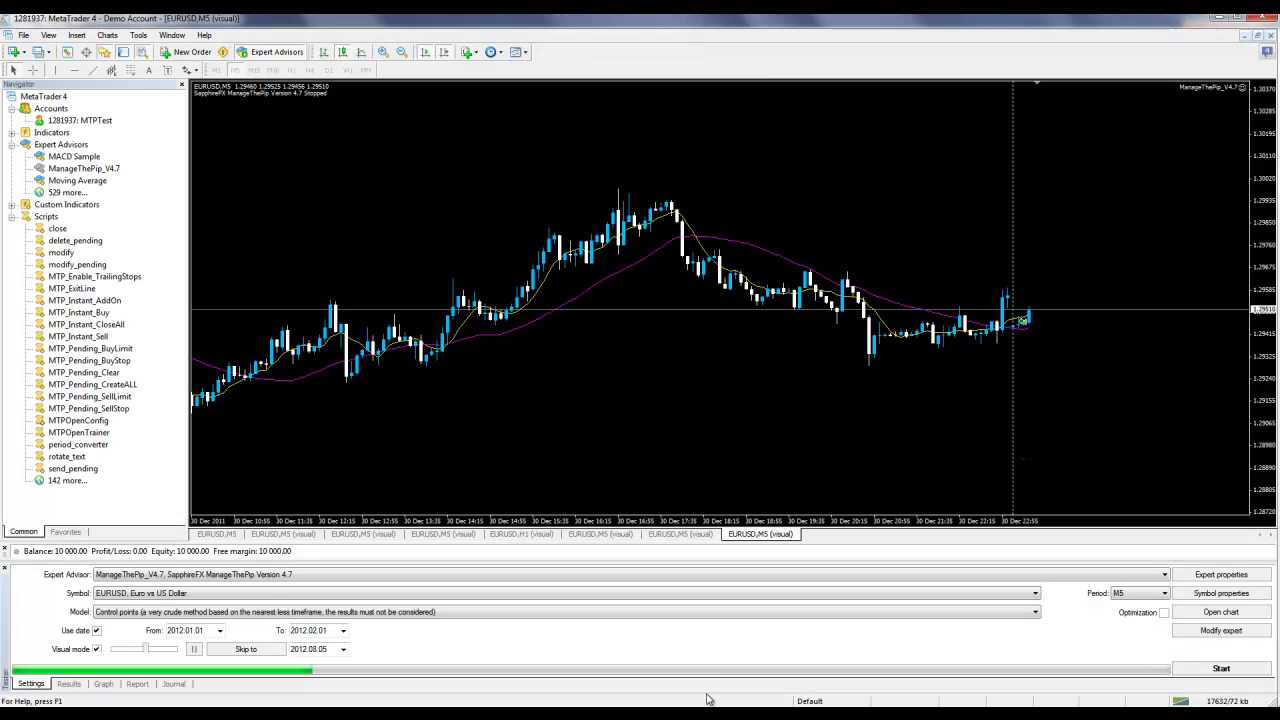
left_click(1221, 575)
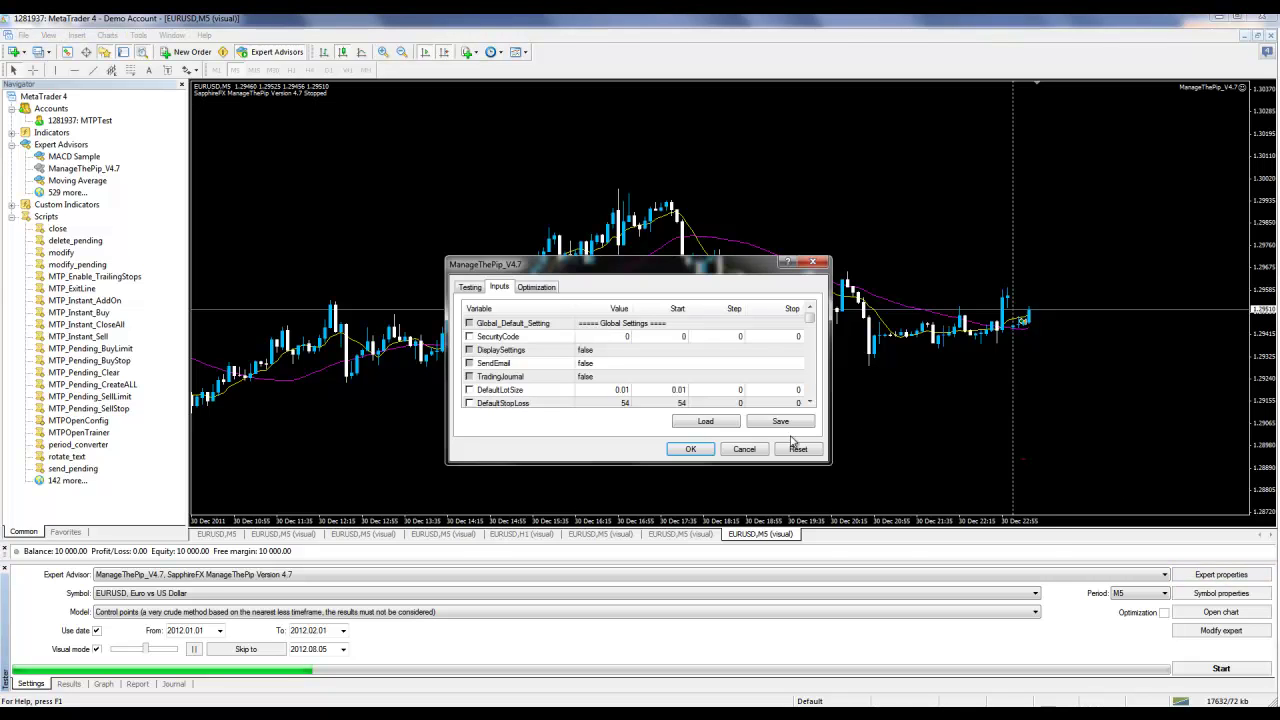
left_click(724, 421)
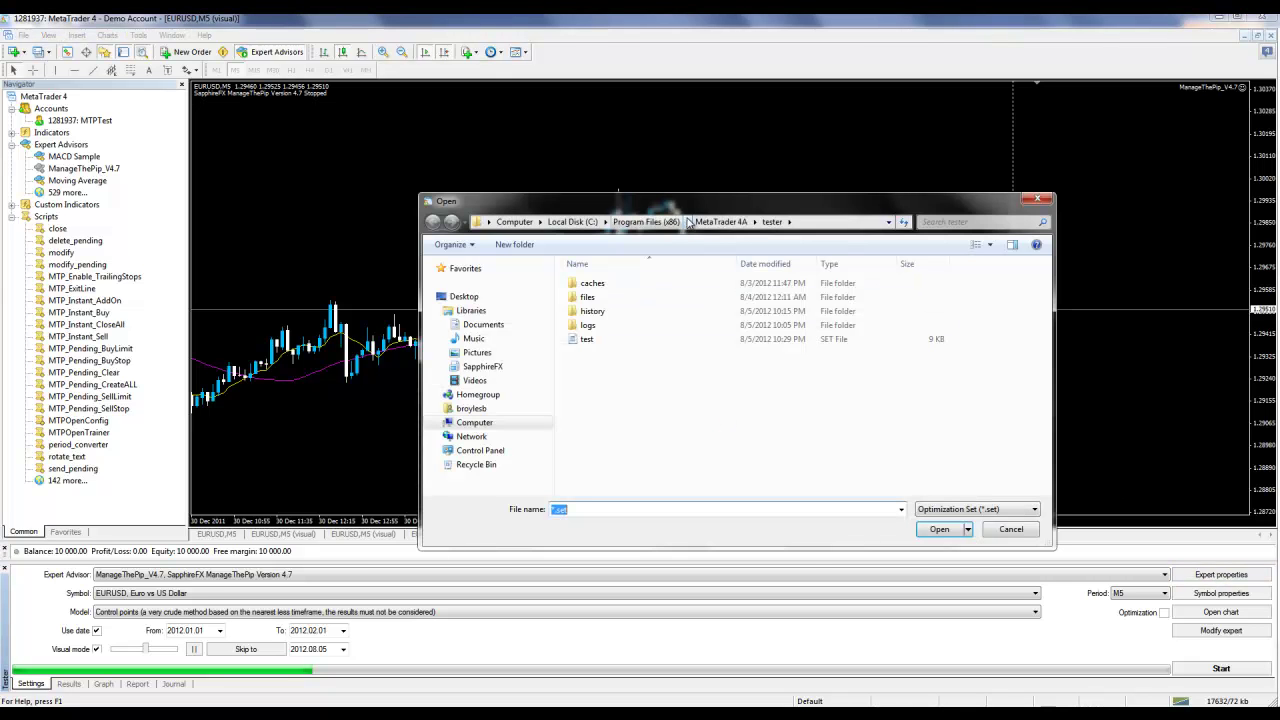
left_click(720, 221)
double_click(580, 312)
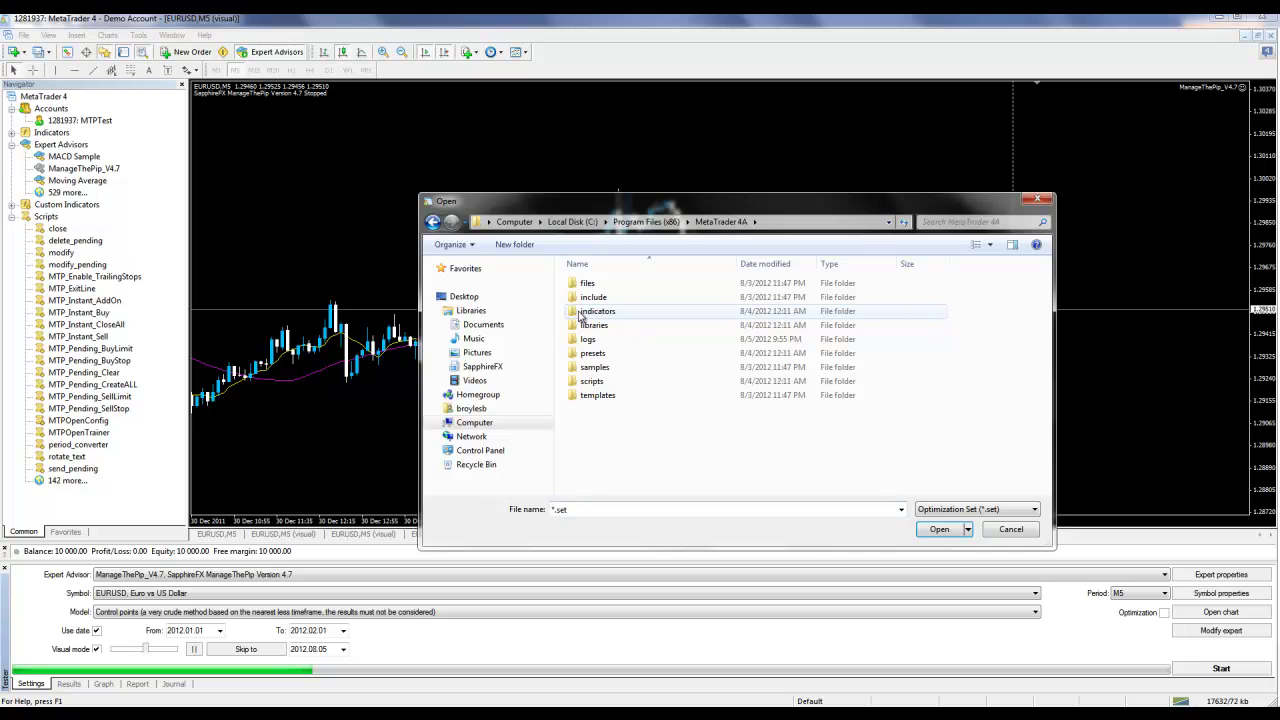
double_click(577, 356)
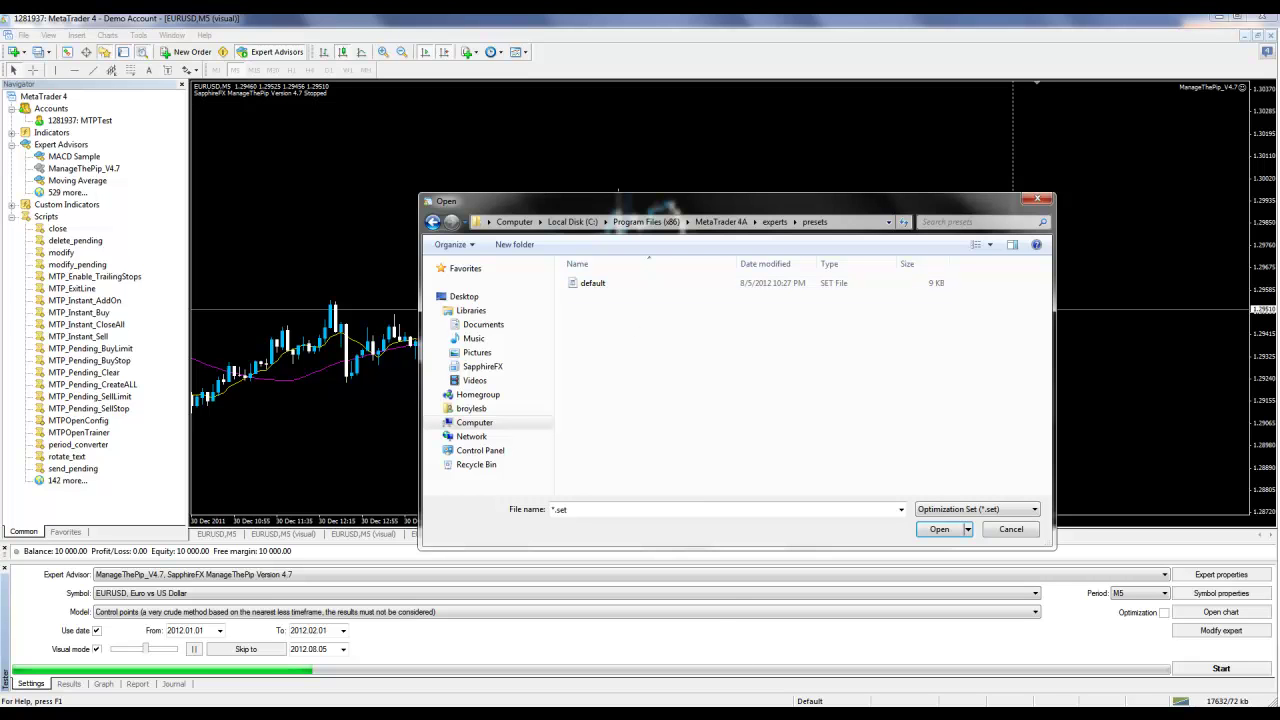
key("alt+Tab")
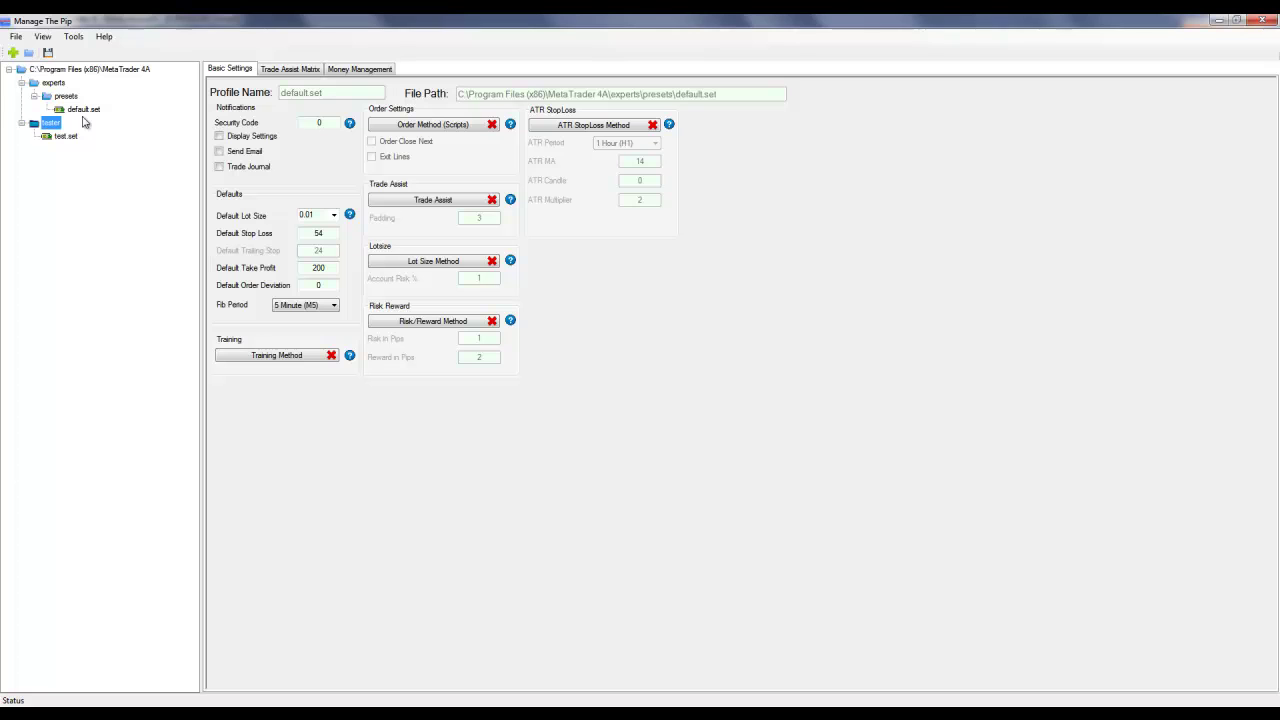
key("alt+Tab")
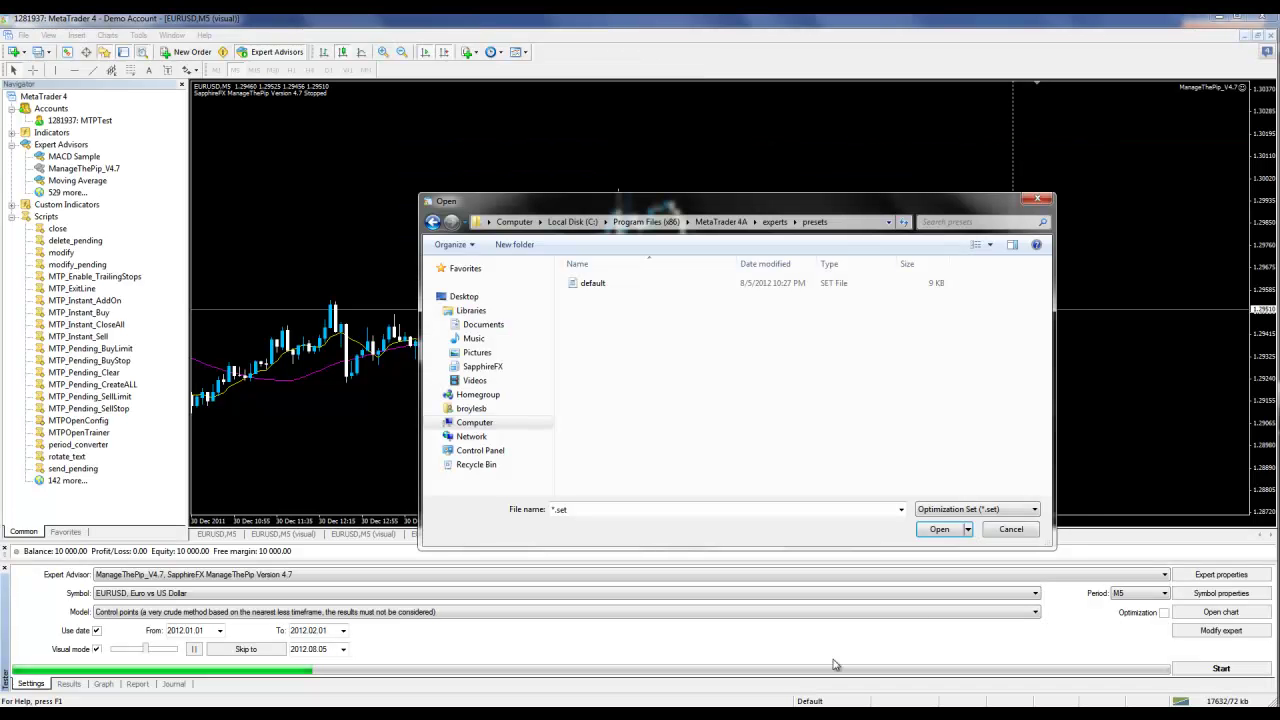
left_click(1012, 532)
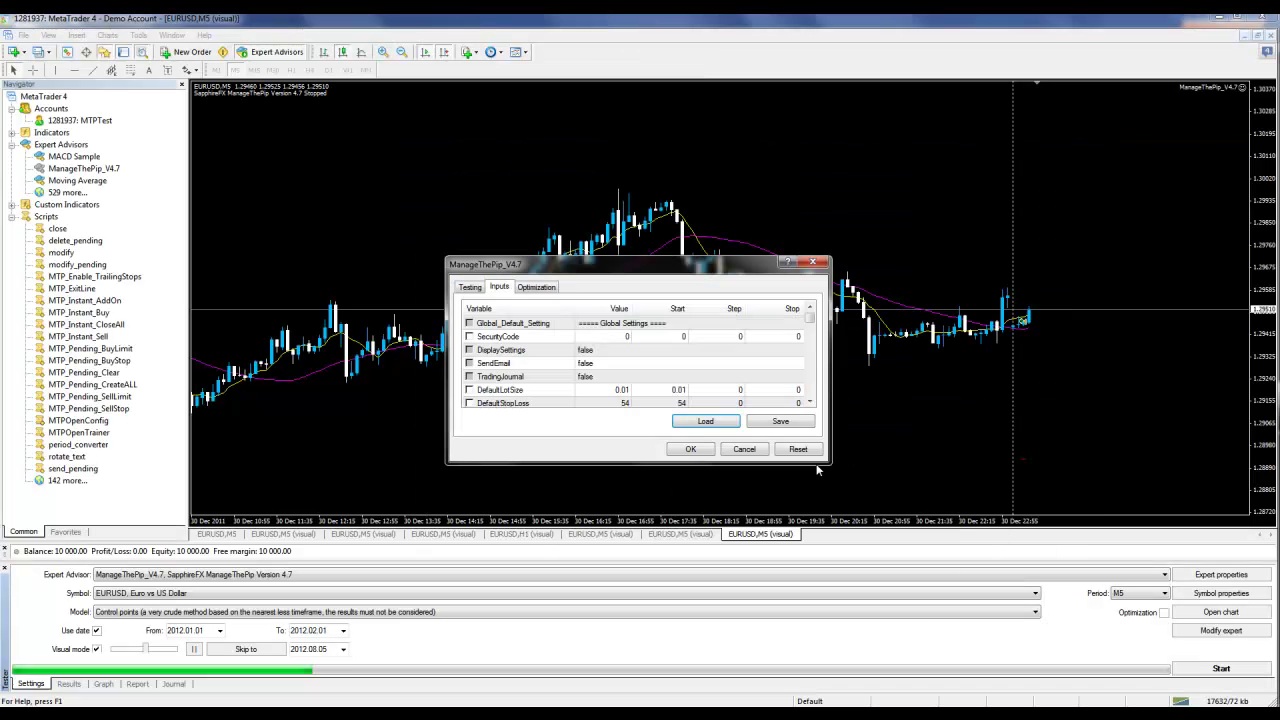
left_click(748, 448)
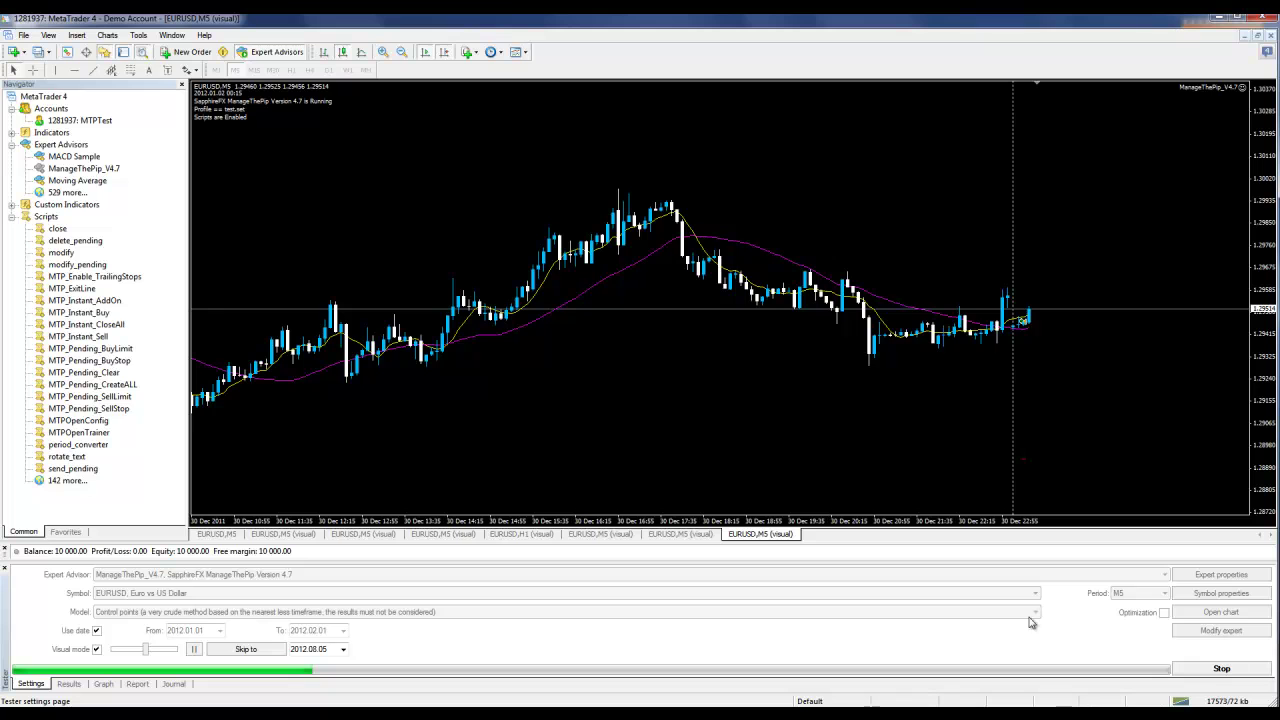
left_click(1220, 669)
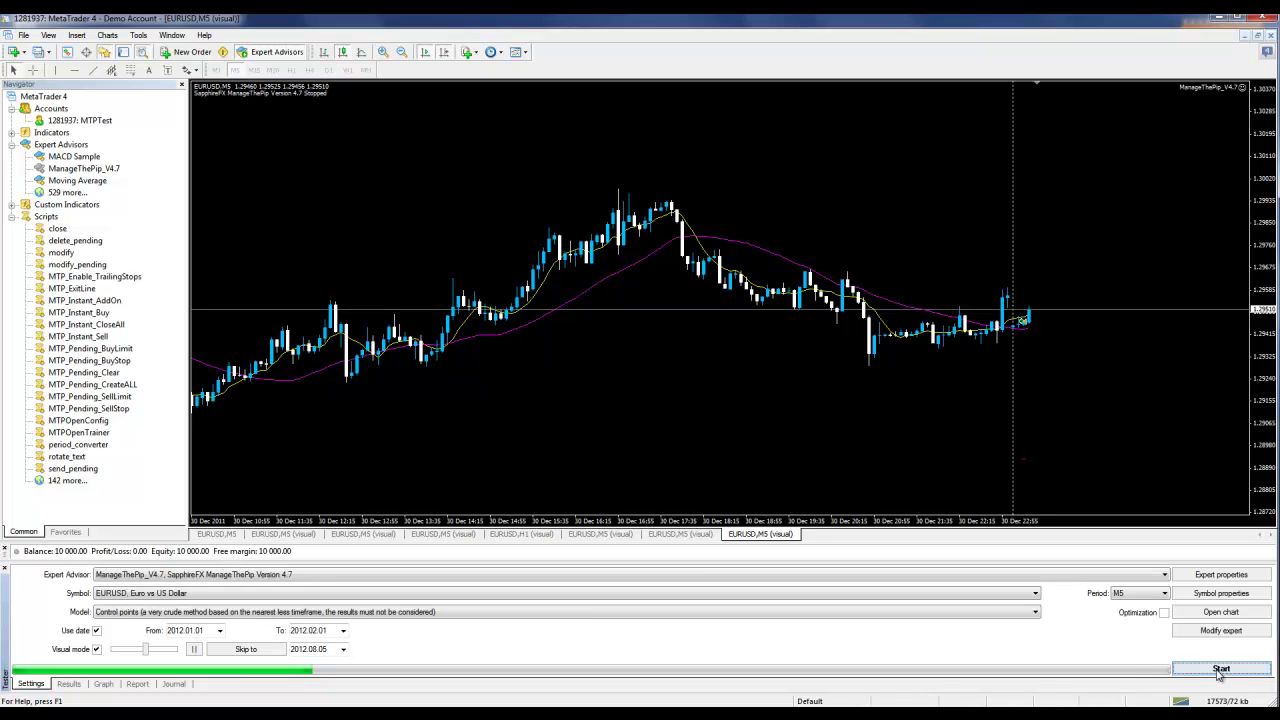